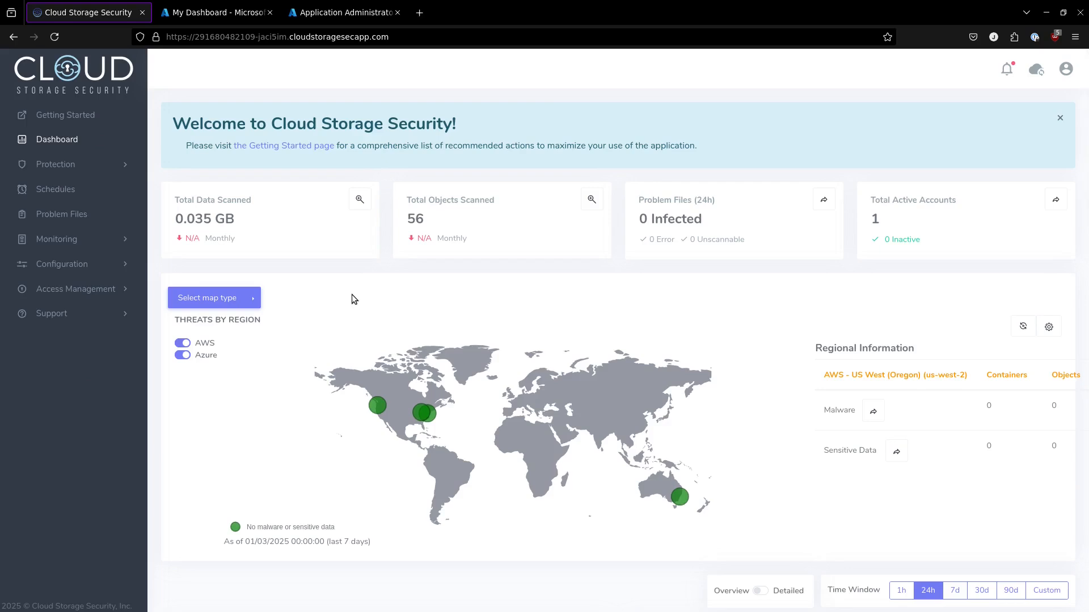
- Close the Application Administrator tab, reset the Azure portal tab to its home page, and return to the Cloud Storage Security console
left_click(397, 13)
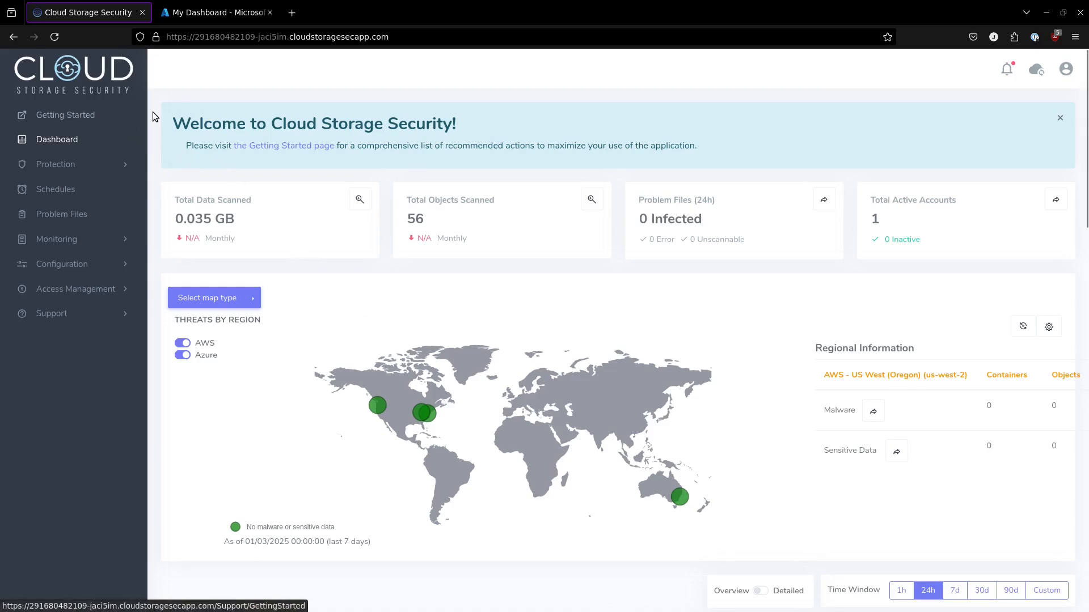
left_click(226, 20)
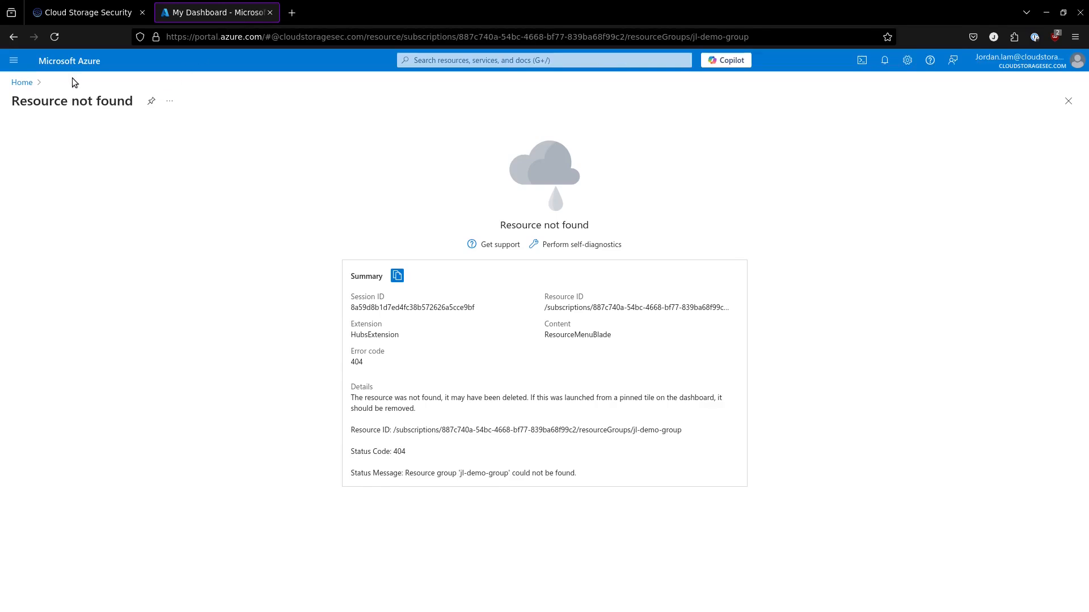
left_click(25, 82)
left_click(86, 12)
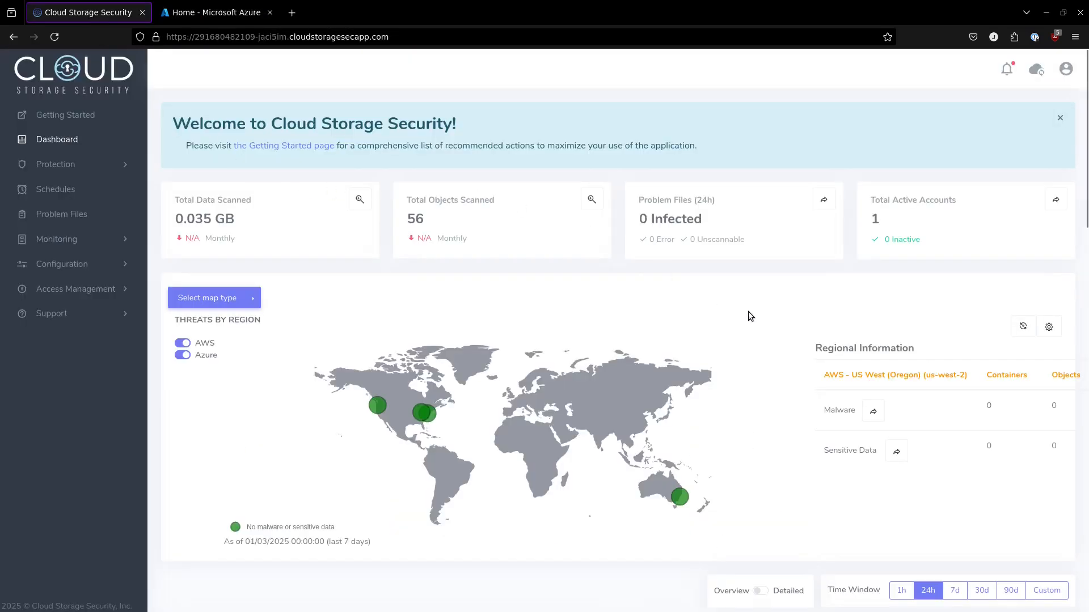
- View the Deployment.bicepparam file in Visual Studio Code alongside the help docs, then return to the full-screen Cloud Storage Security console
key("super+f")
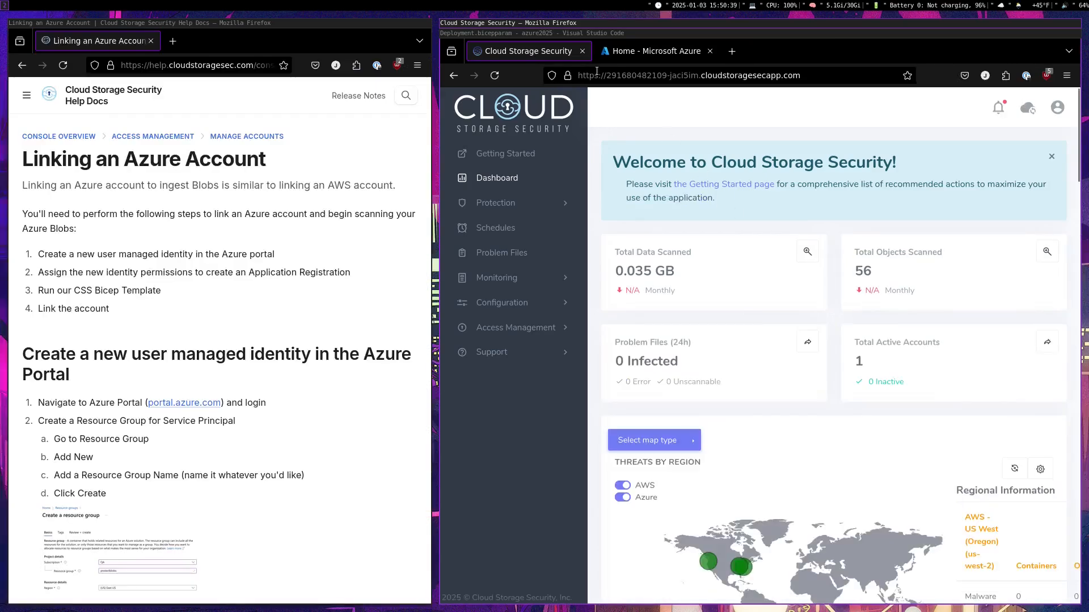
left_click(572, 33)
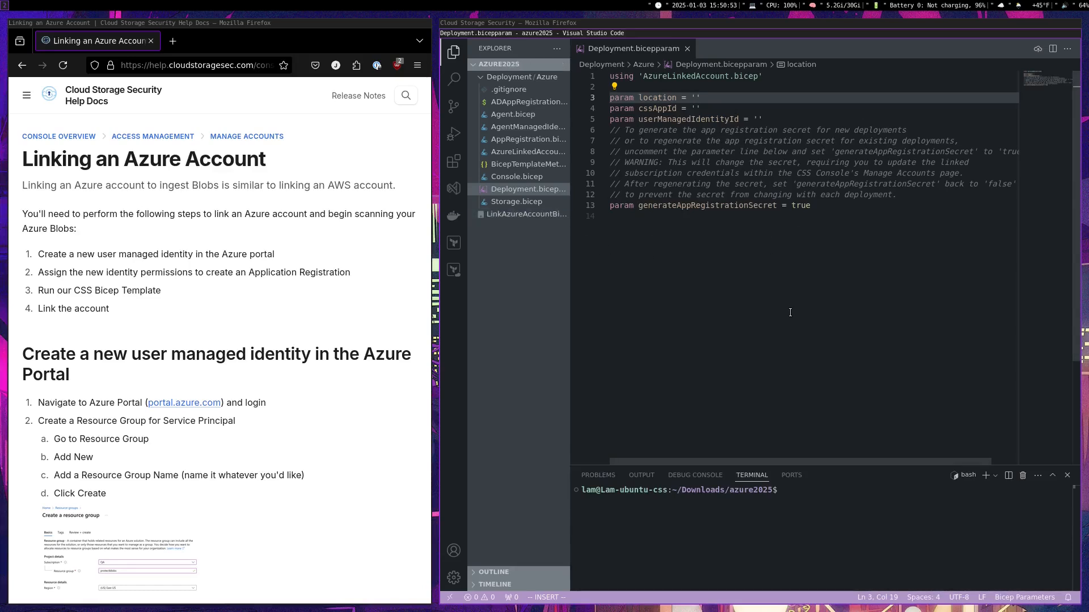
left_click(519, 22)
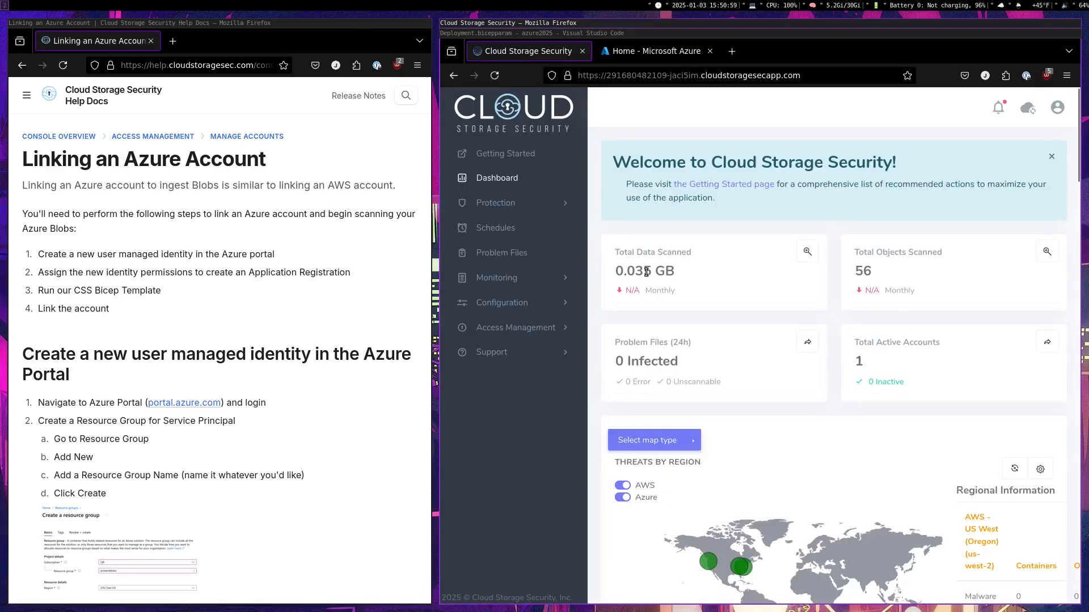
key("super+f")
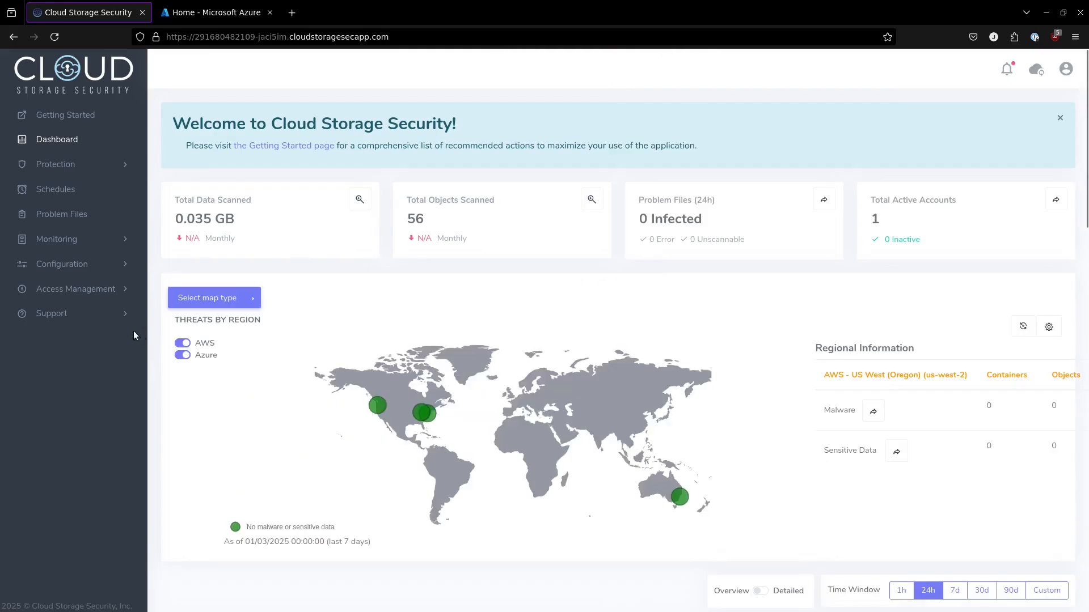
- Open the Link Azure Account form from the linked accounts page and show its instructions and detailed help page
left_click(76, 289)
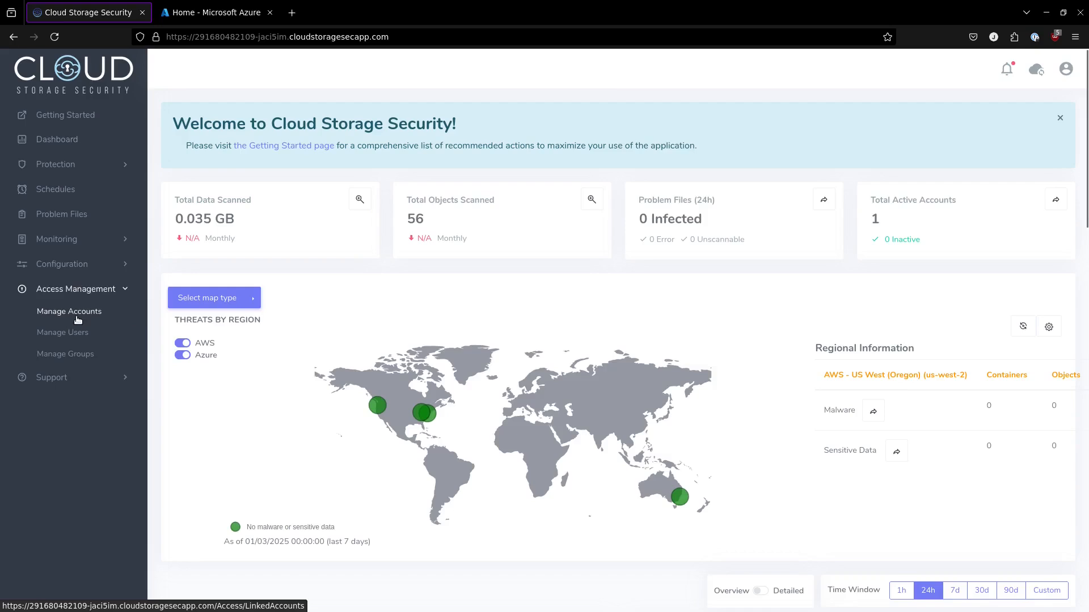
left_click(78, 318)
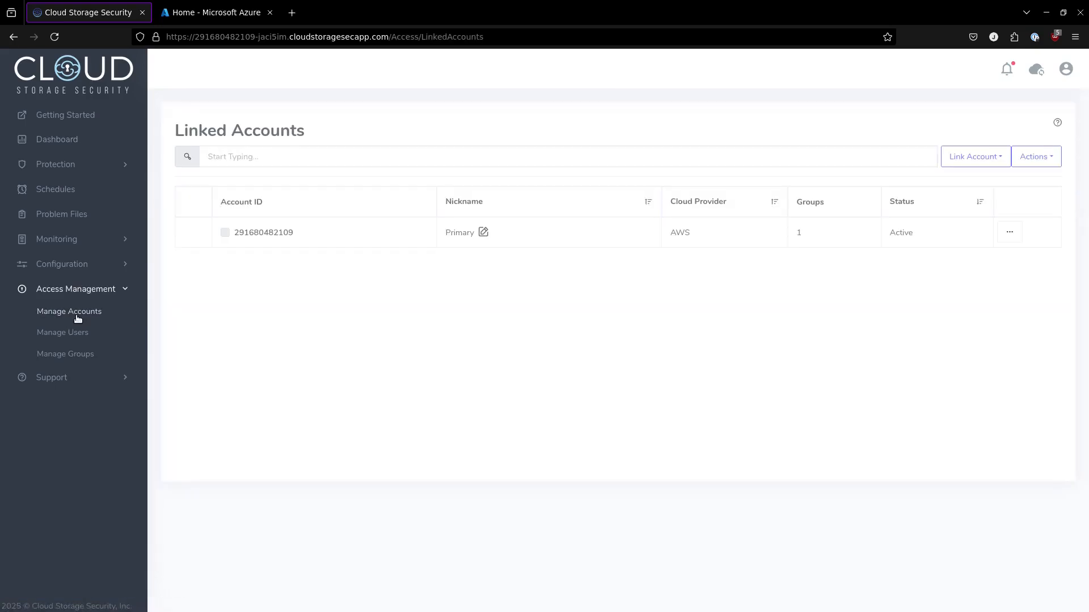
left_click(970, 169)
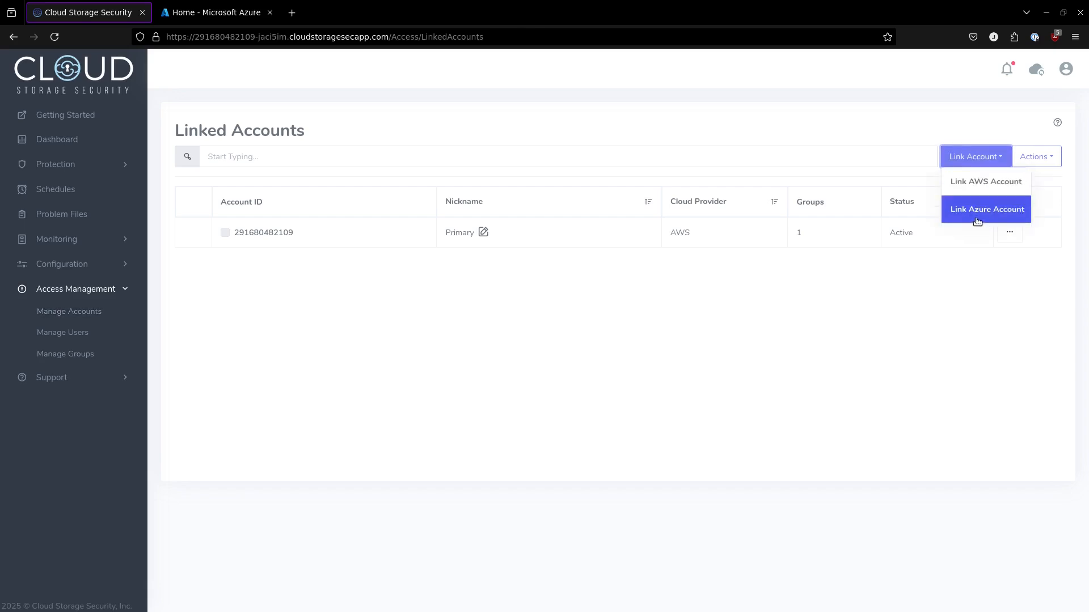
left_click(981, 218)
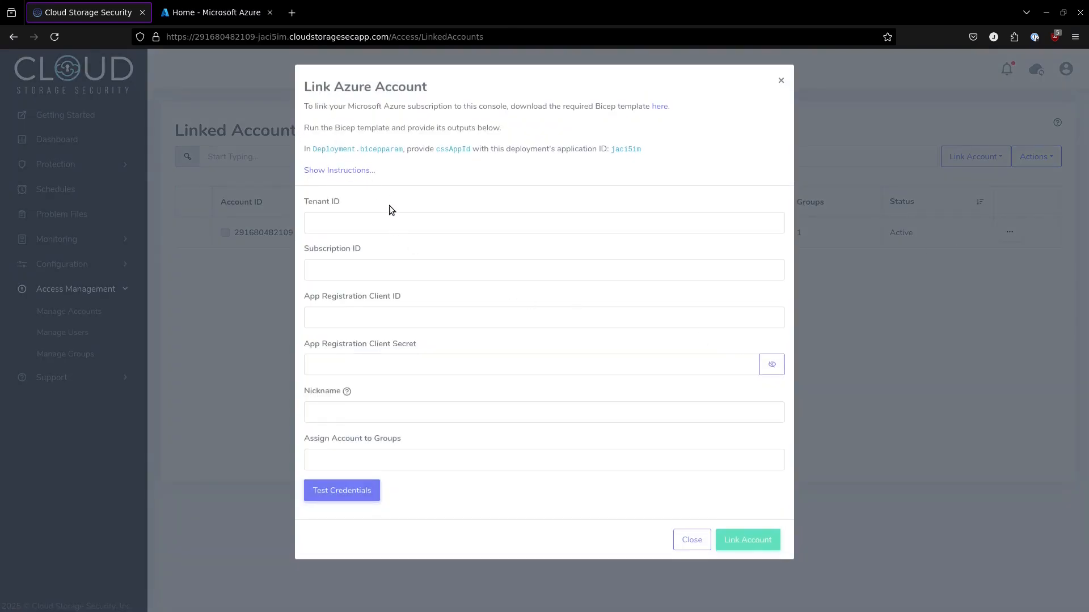
left_click(352, 170)
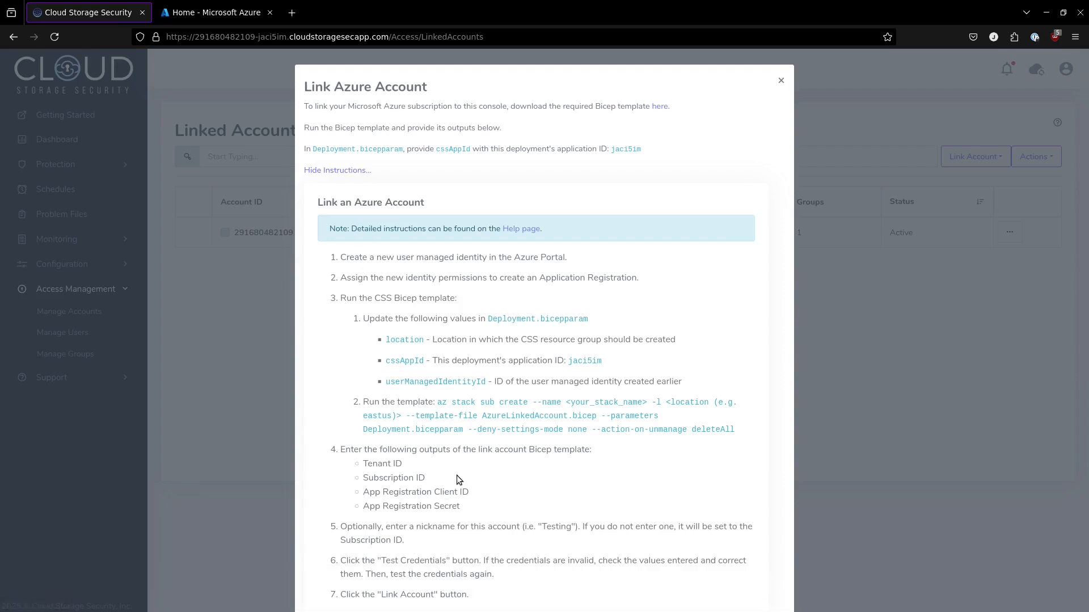
left_click(522, 229)
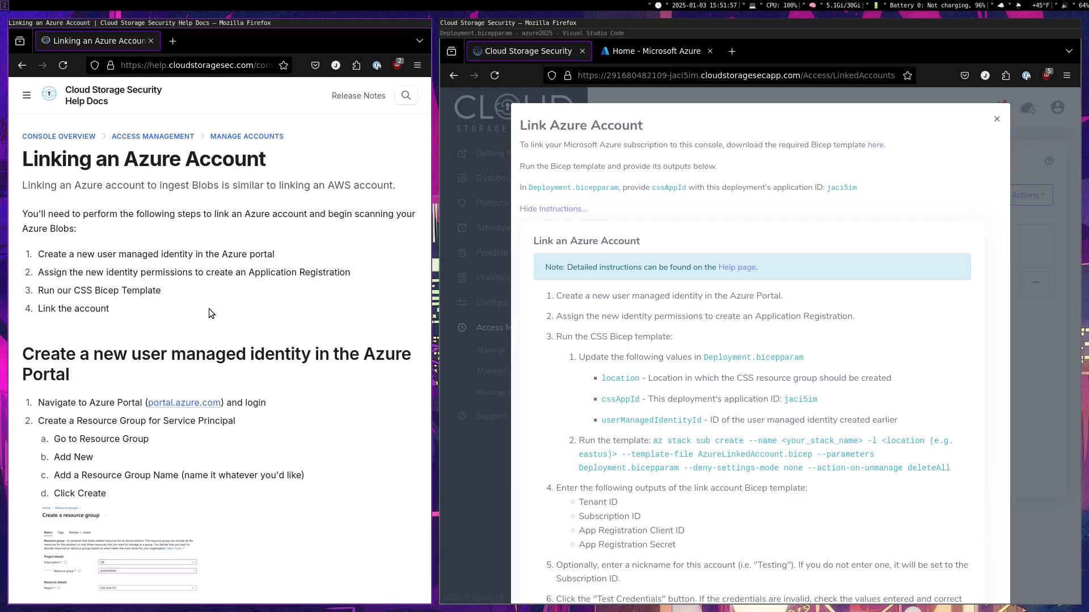
- Switch to the Azure portal and create a resource group named jl-demo in the QA subscription
scroll(209, 309, "down", 5)
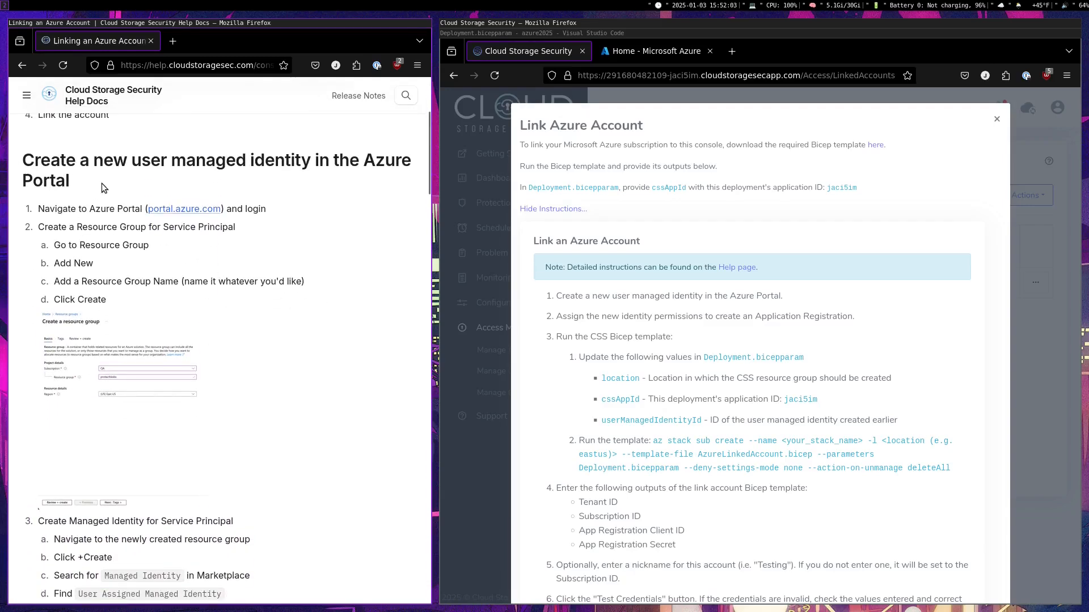
left_click(650, 50)
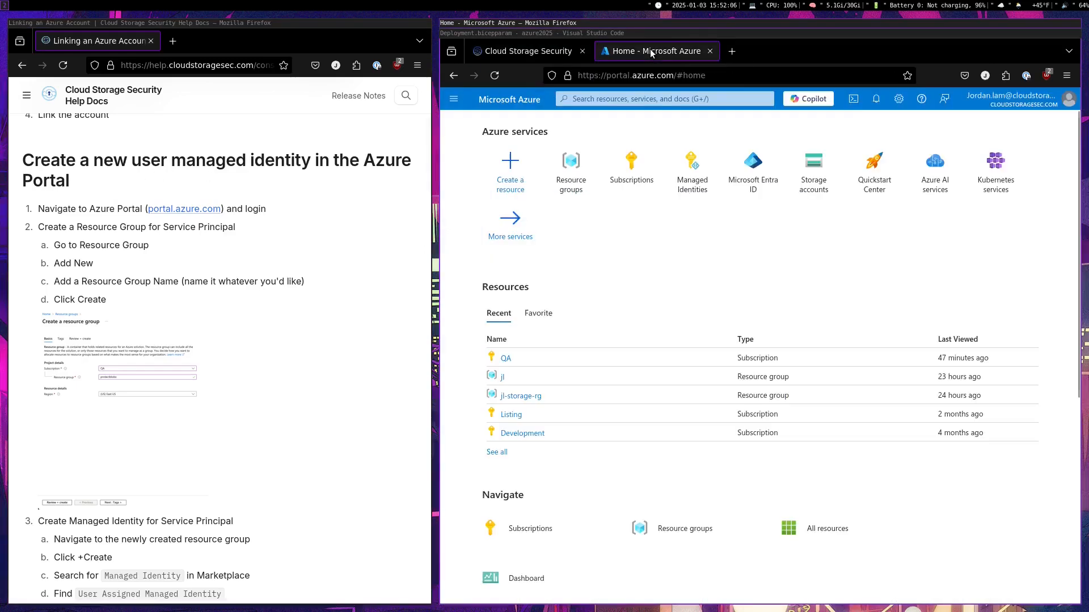
left_click(562, 173)
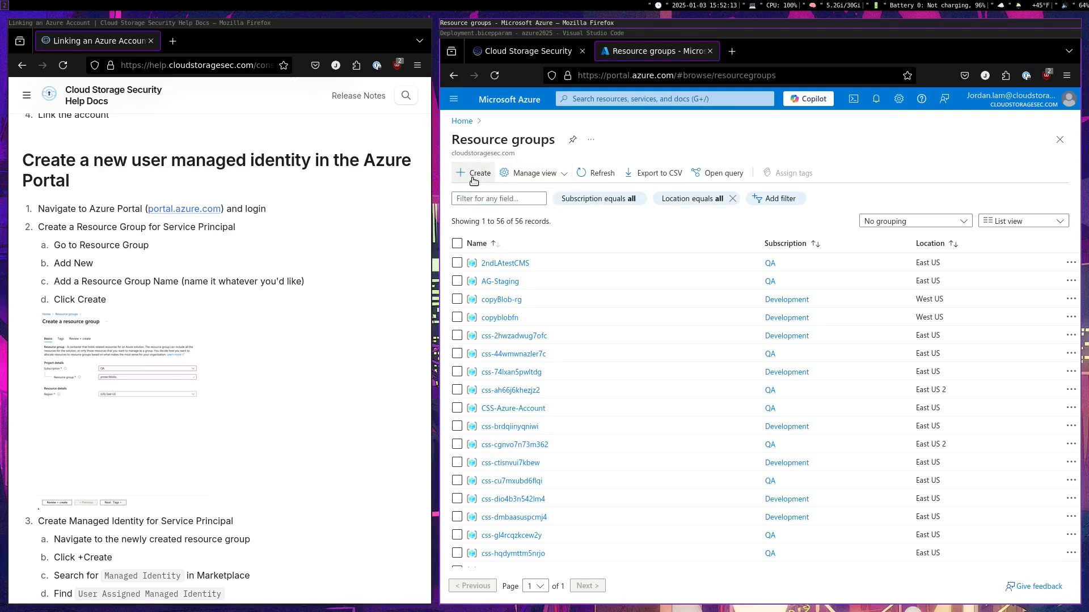
left_click(473, 176)
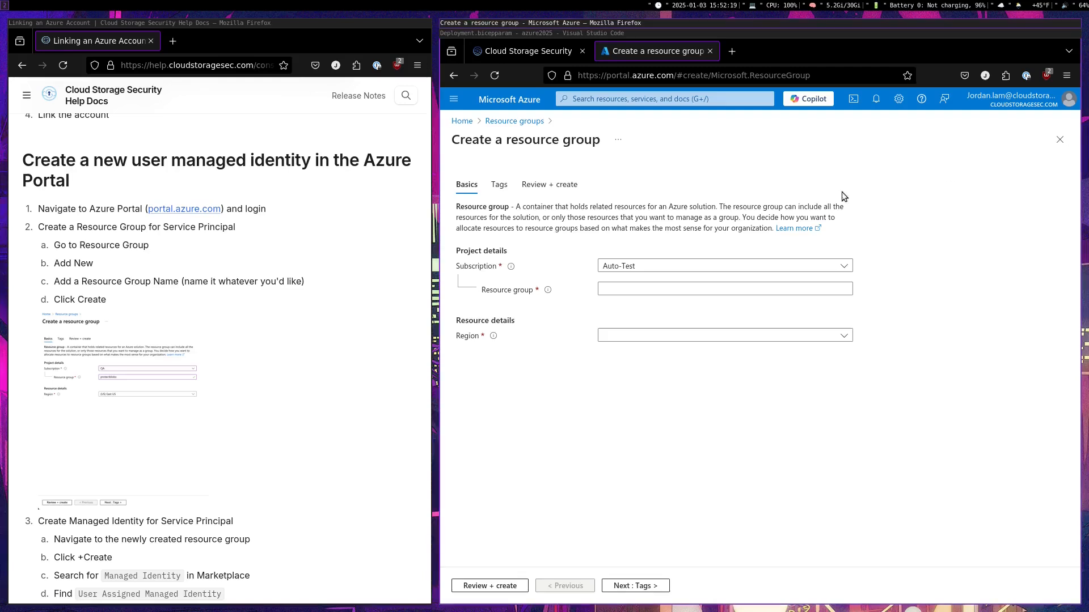
left_click(628, 287)
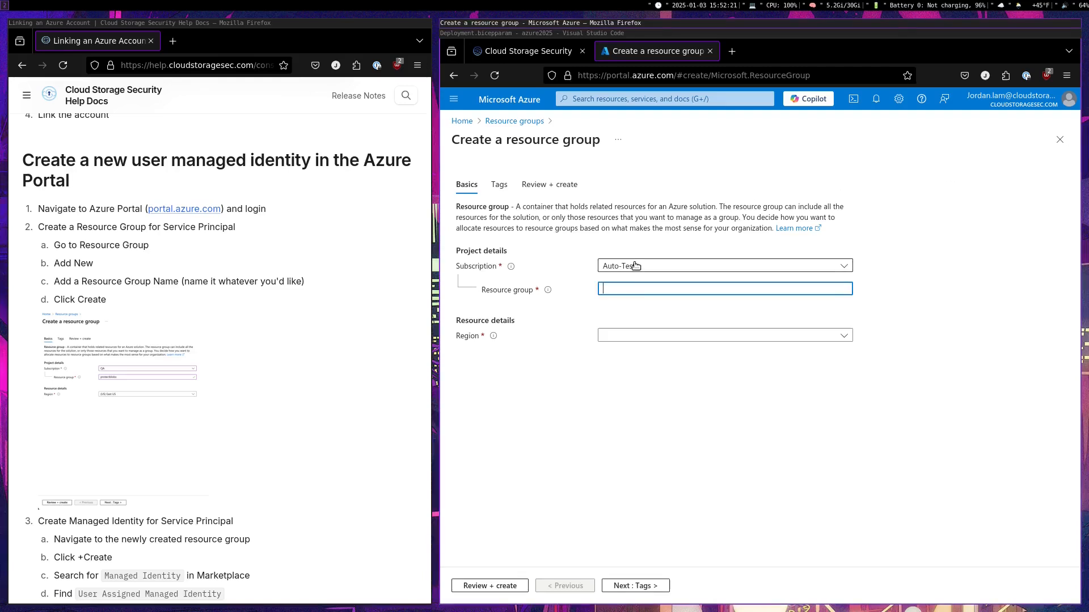
left_click(630, 266)
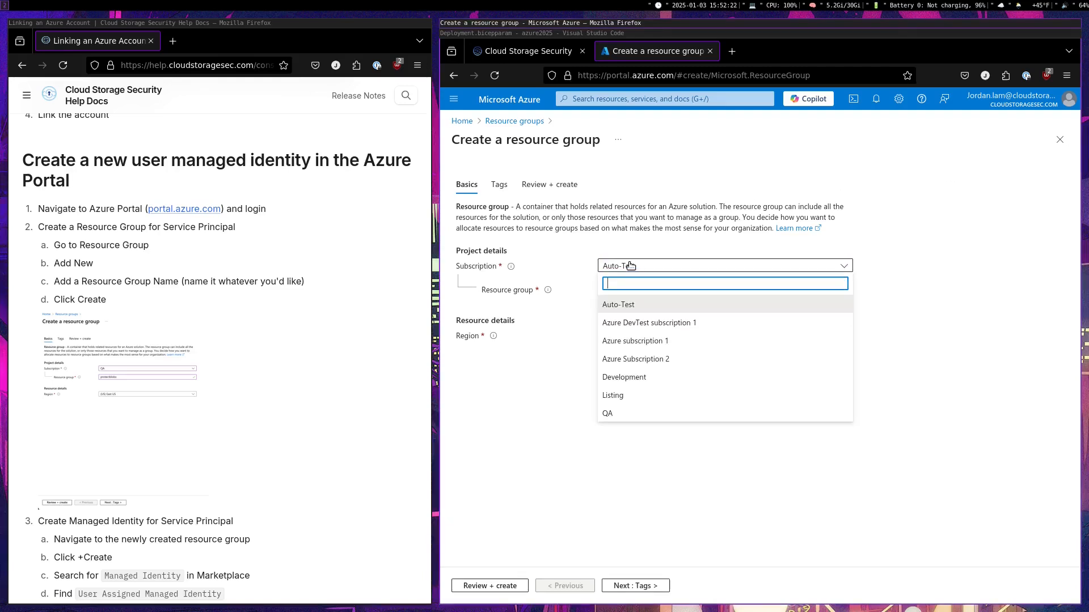
left_click(629, 417)
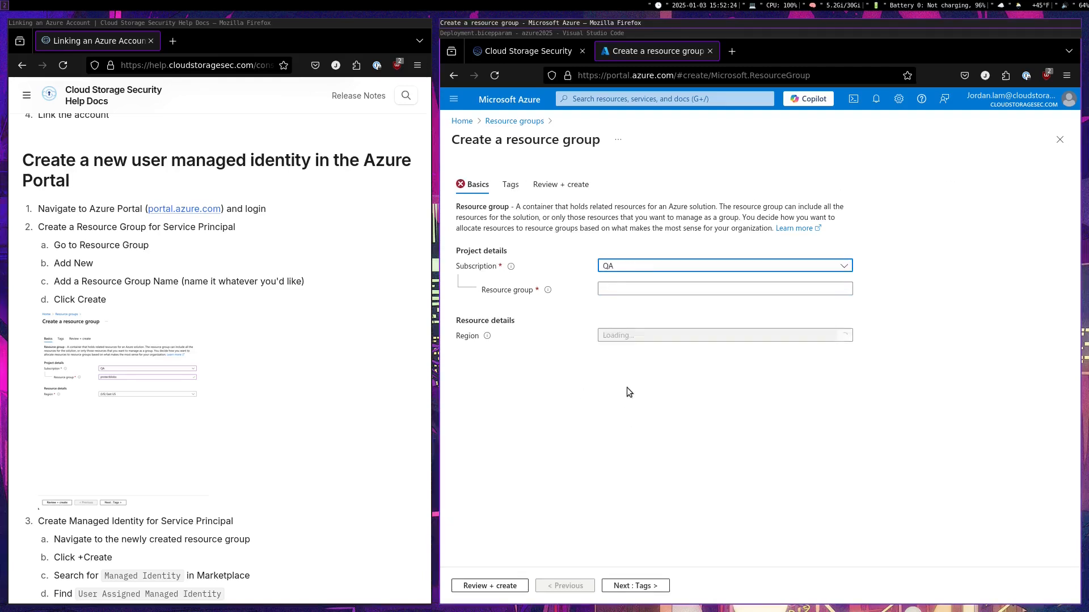
left_click(634, 290)
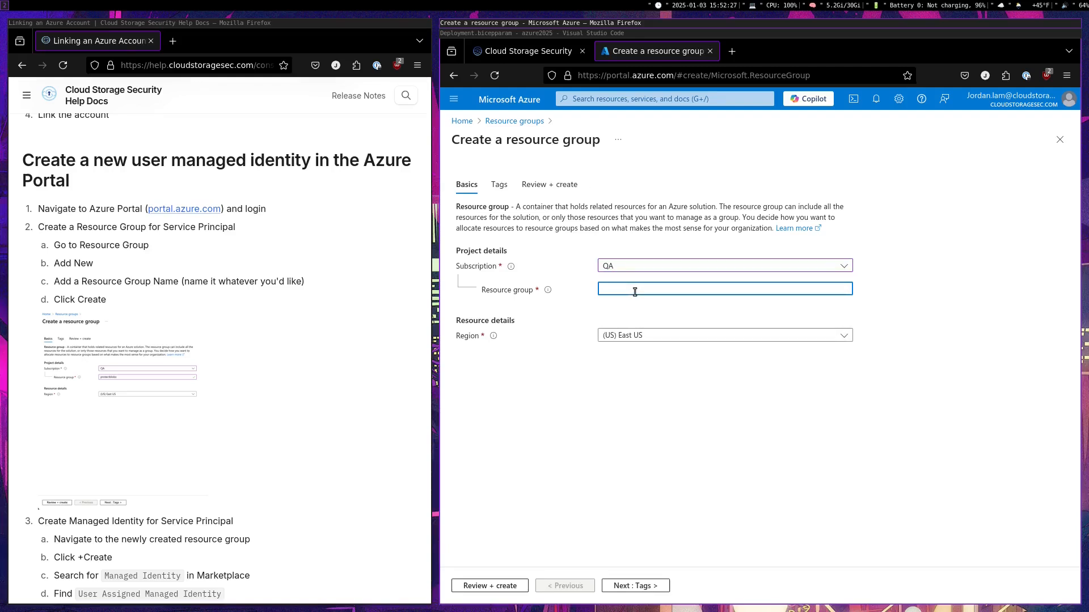
type("jl-")
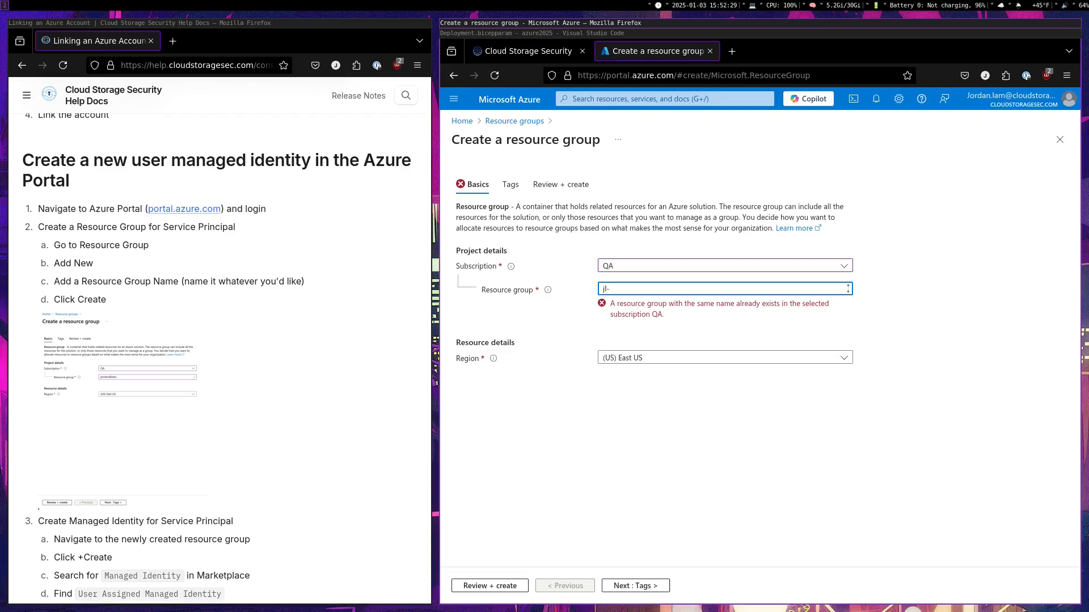
type("demo")
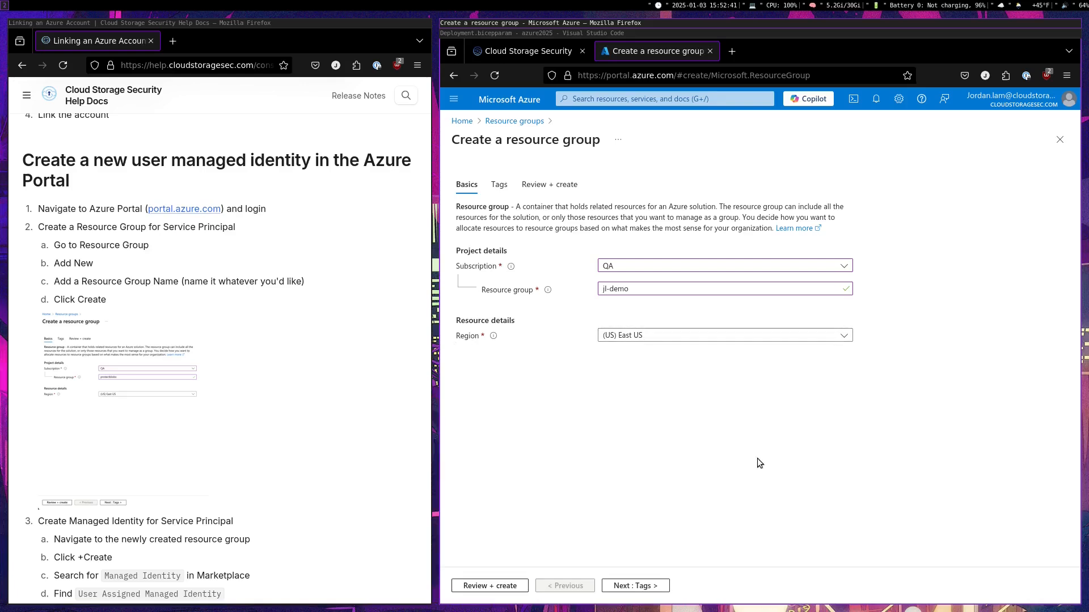
left_click(482, 585)
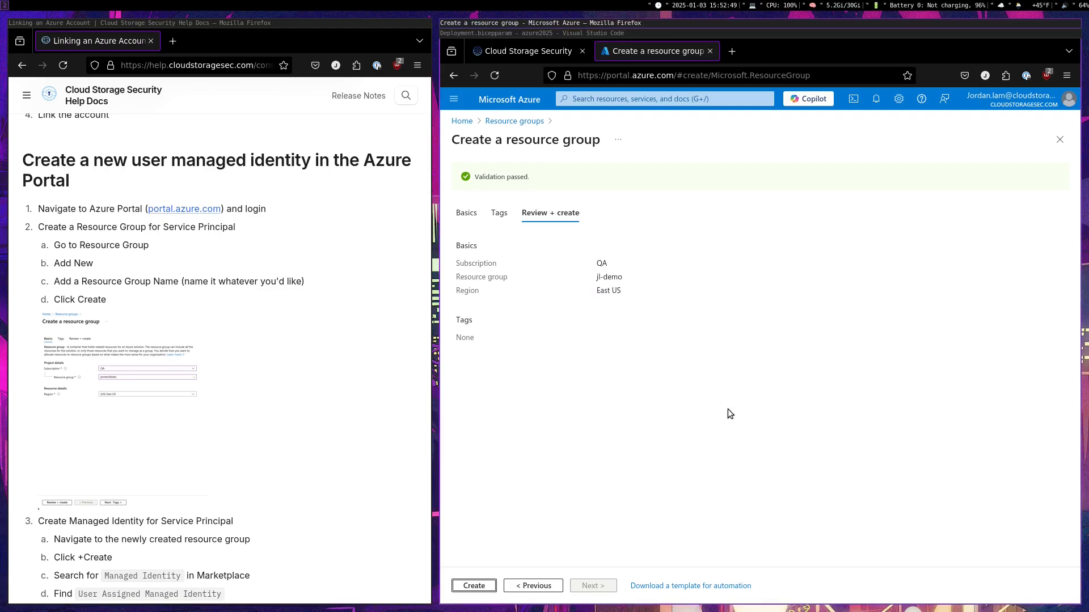
left_click(473, 588)
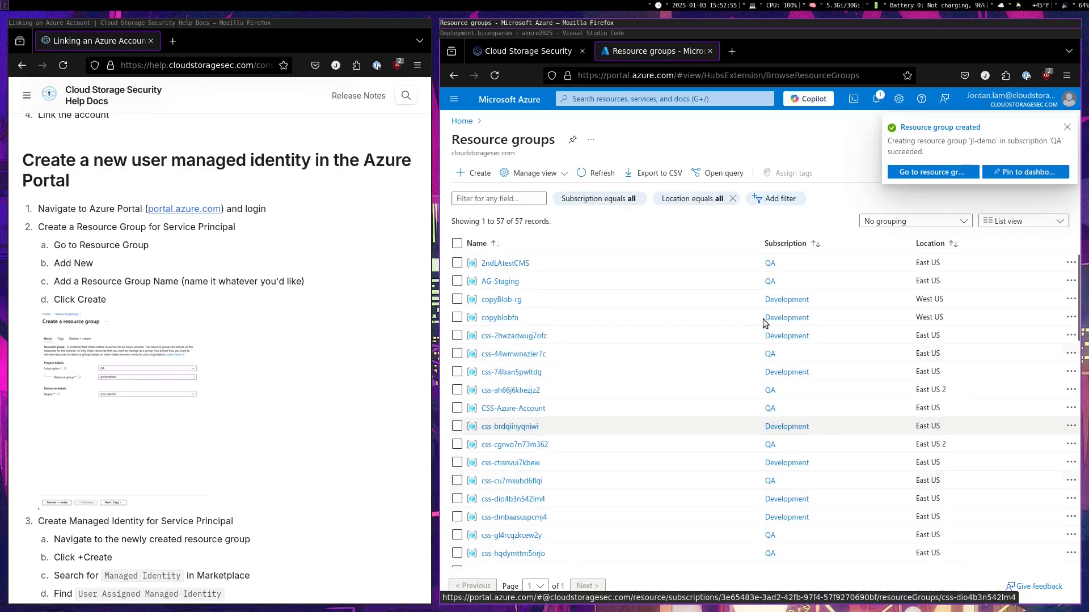
- From the jl-demo resource group, search the Marketplace for "managed identity" and start creating a User Assigned Managed Identity
left_click(907, 174)
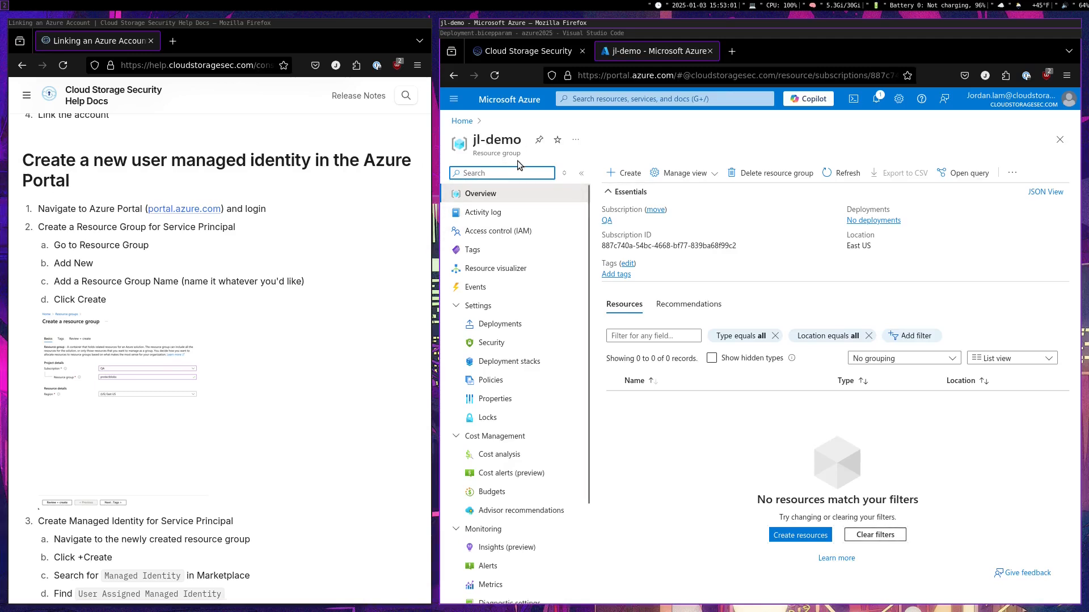
scroll(317, 295, "down", 5)
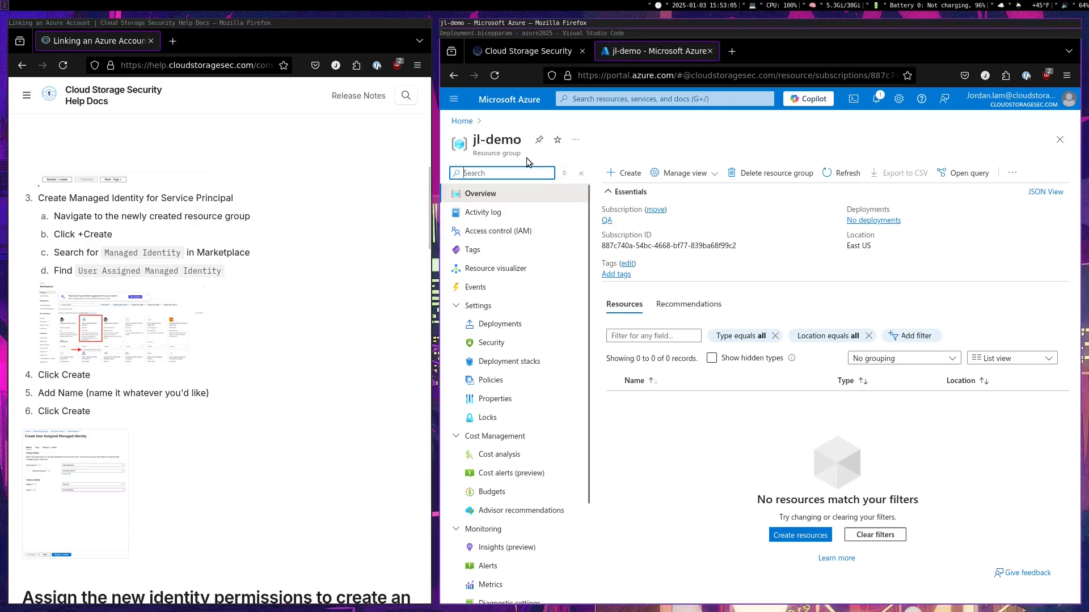
left_click_drag(487, 142, 514, 142)
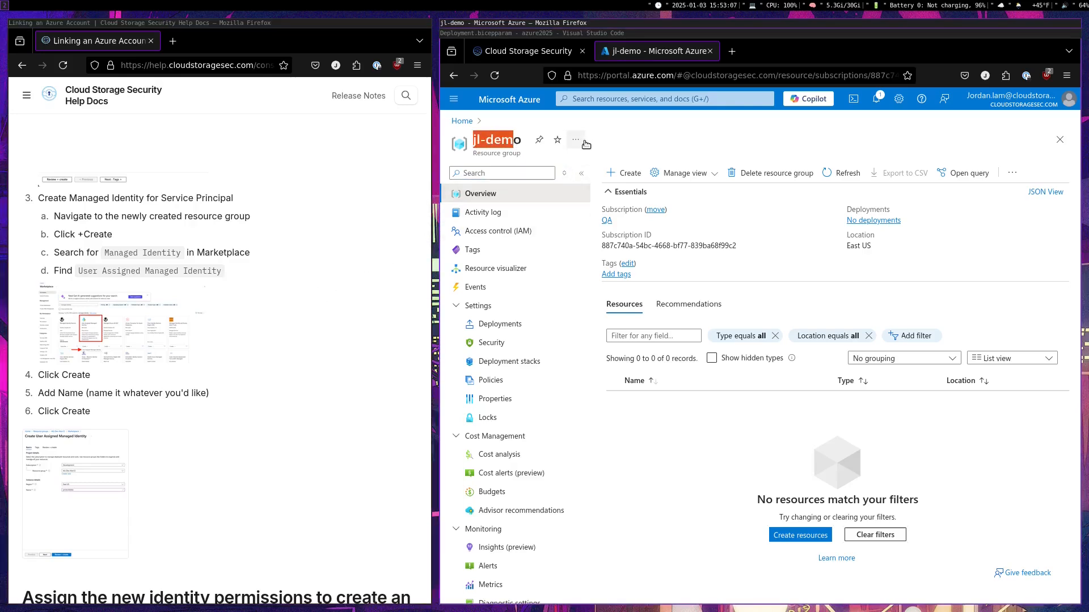
left_click(621, 173)
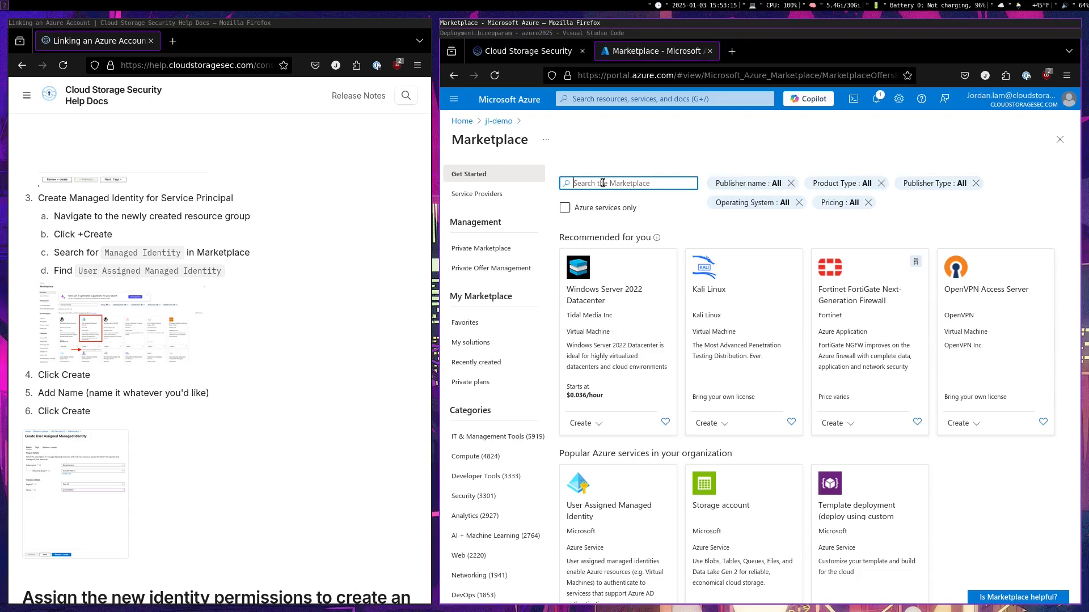
type("managed identity")
key("Return")
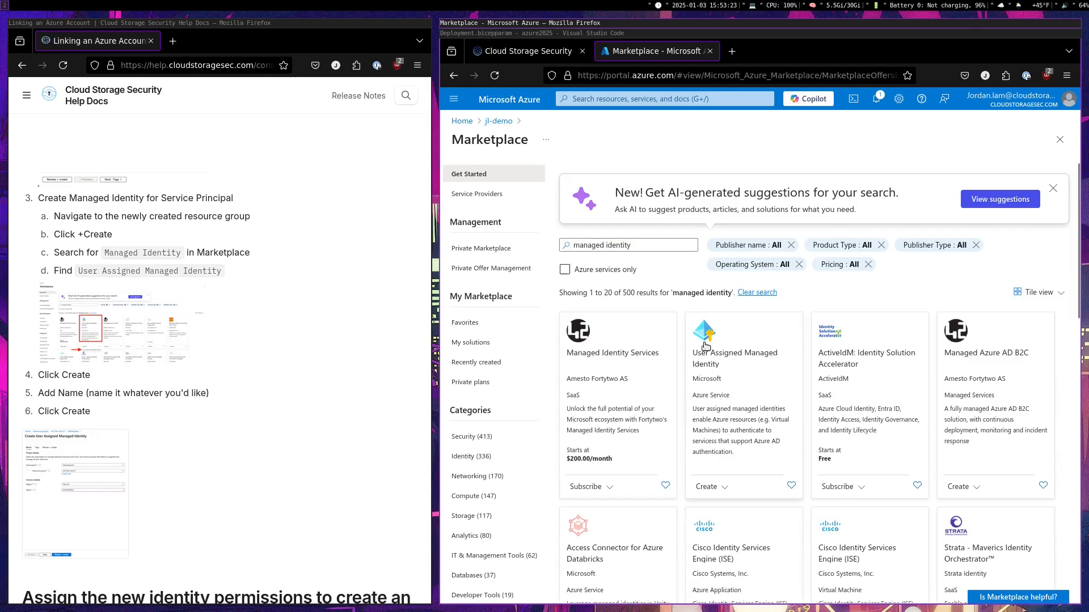
left_click(744, 387)
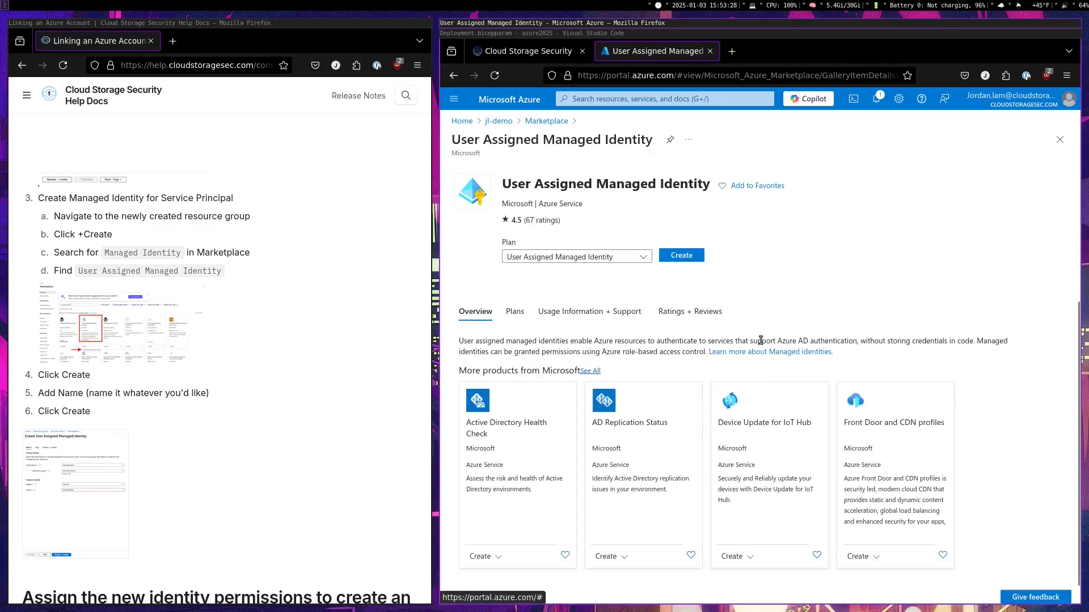
left_click(675, 255)
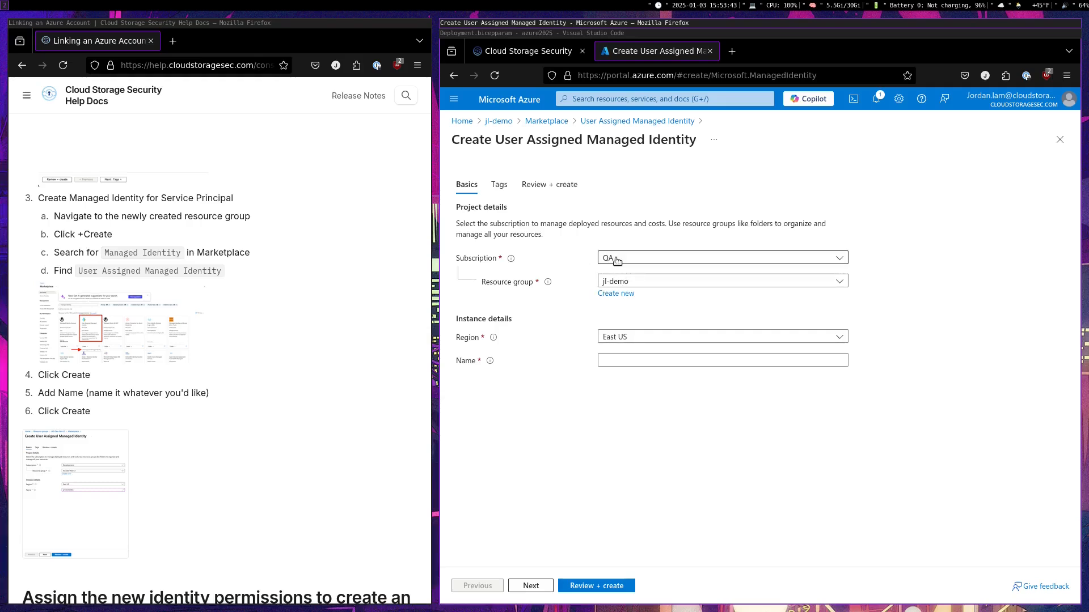
- Name the user-assigned managed identity jl-demo-identity, keep the East US region, then review and create it
left_click(626, 362)
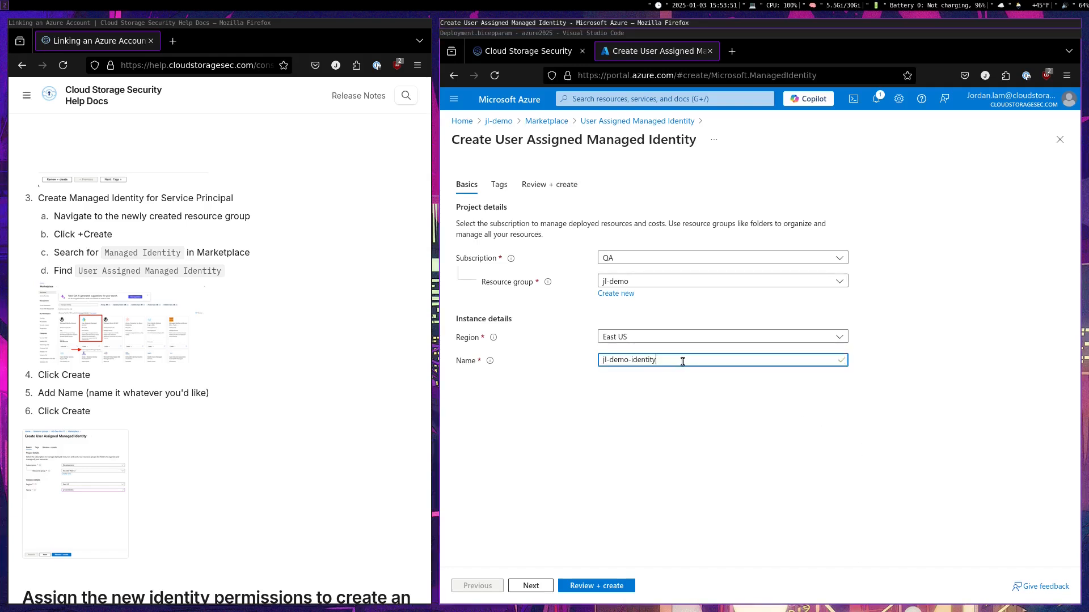
left_click_drag(658, 358, 592, 356)
left_click(699, 389)
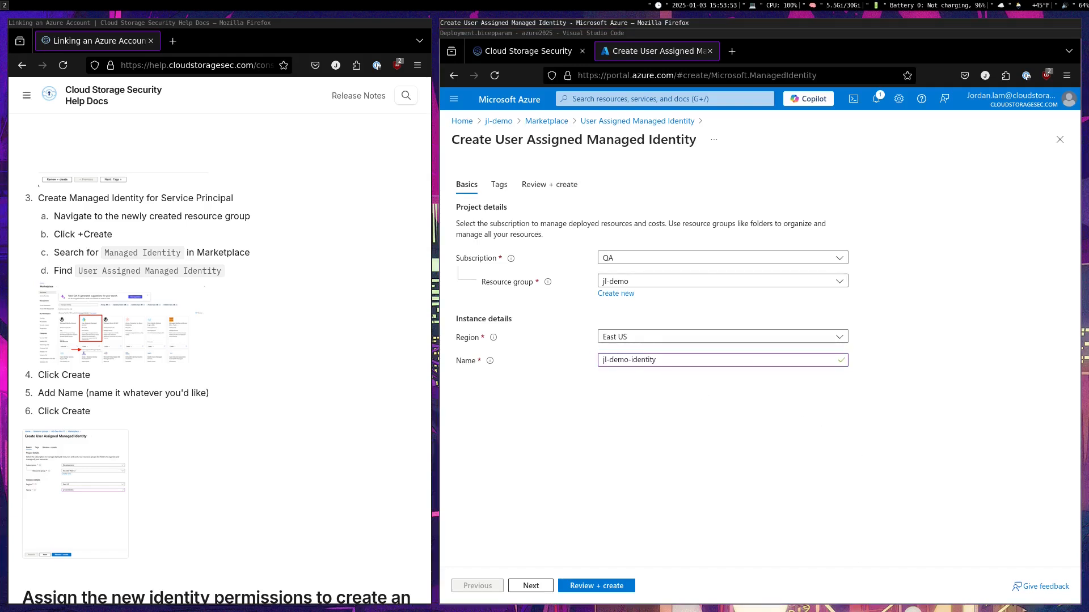
left_click(574, 585)
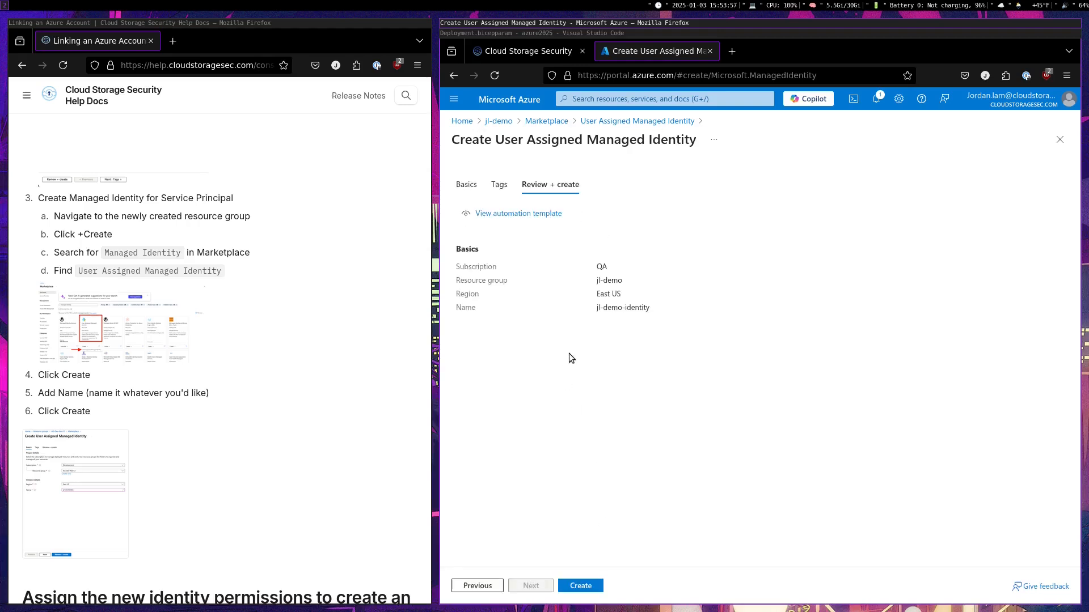
left_click(581, 585)
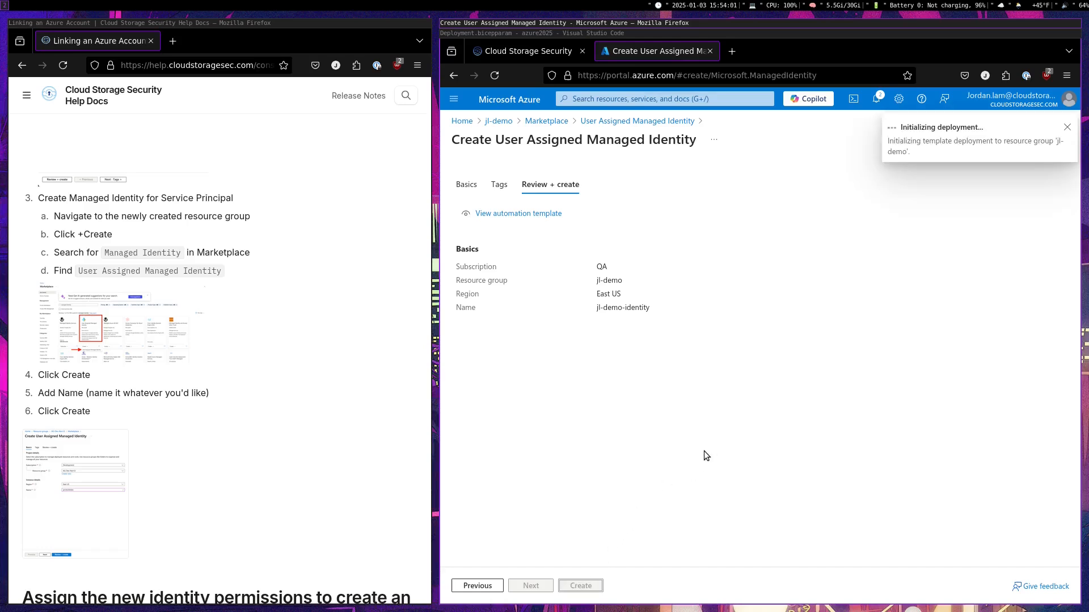
- Open the jl-demo-identity resource from the deployment details and copy its full Resource ID from the JSON view
scroll(238, 393, "down", 8)
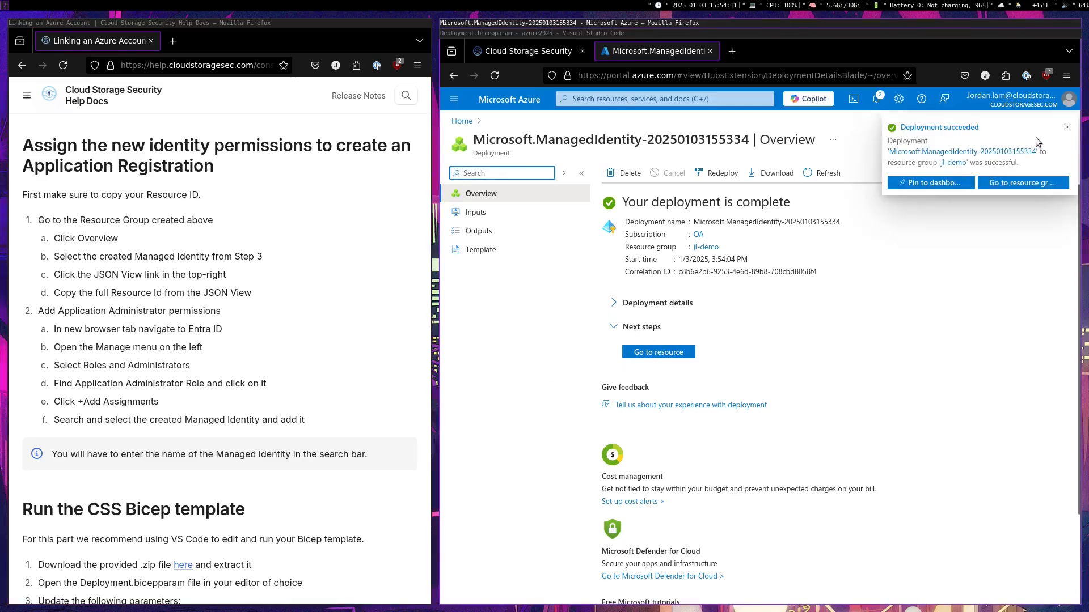
left_click(614, 305)
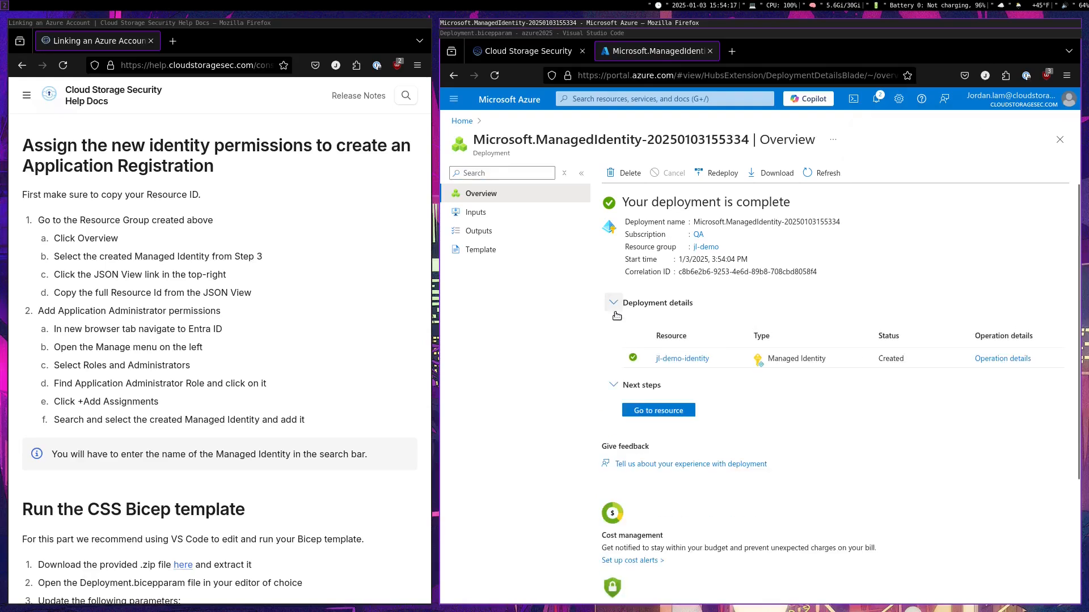
left_click(692, 359)
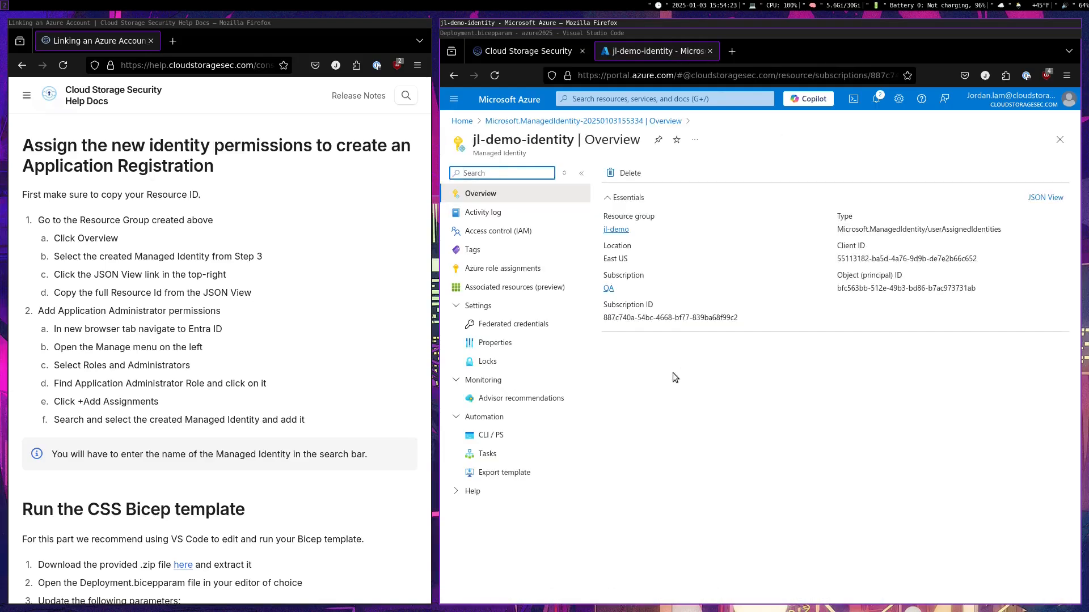
left_click(1047, 198)
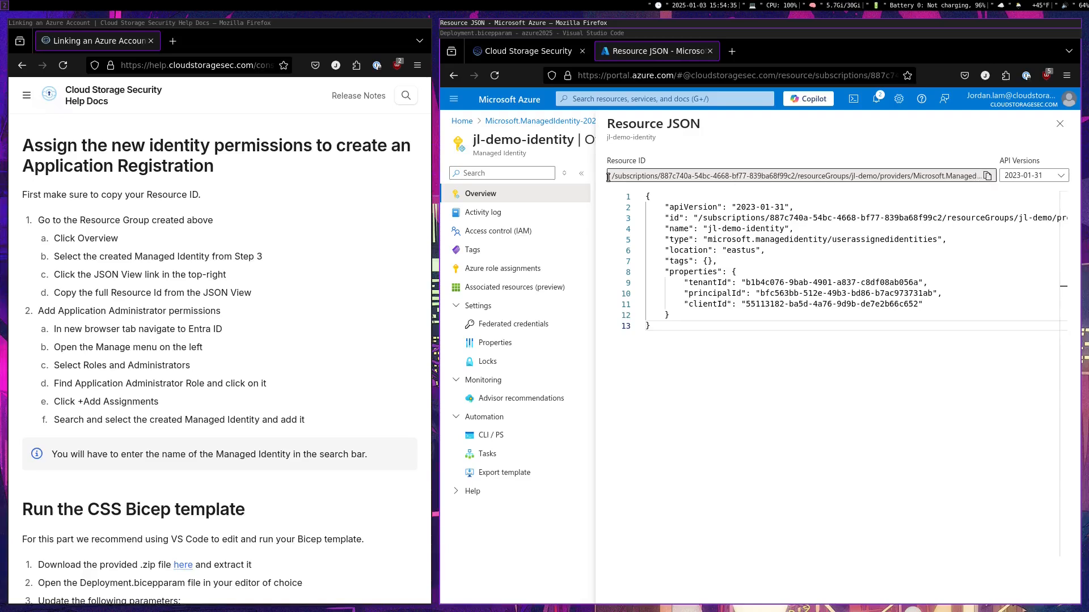
left_click(987, 176)
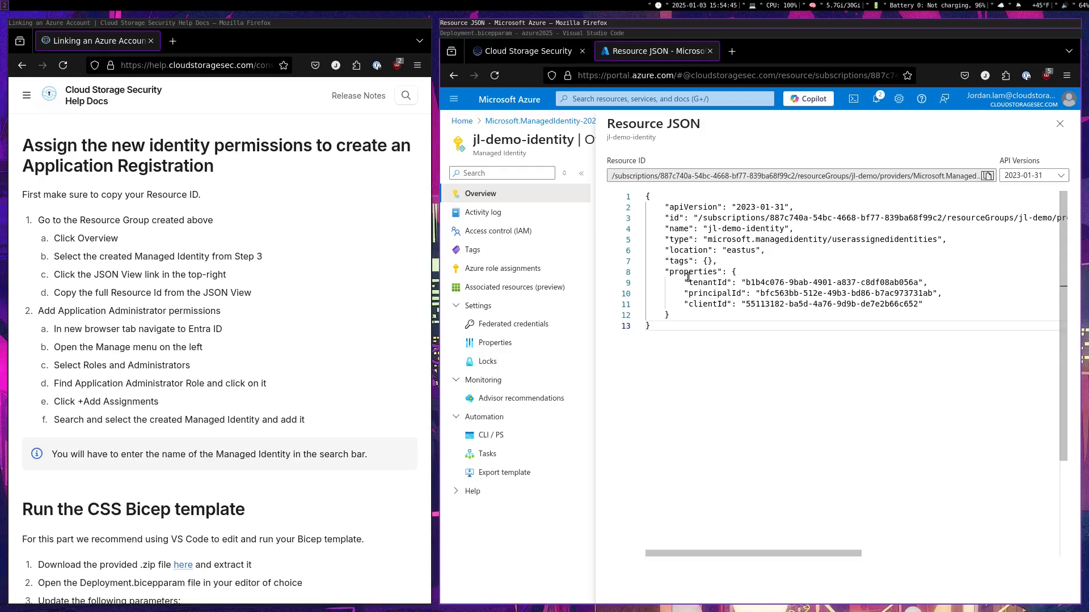
- Open Microsoft Entra ID in a new browser tab and show the assignments of the Application Administrator role
left_click(597, 104)
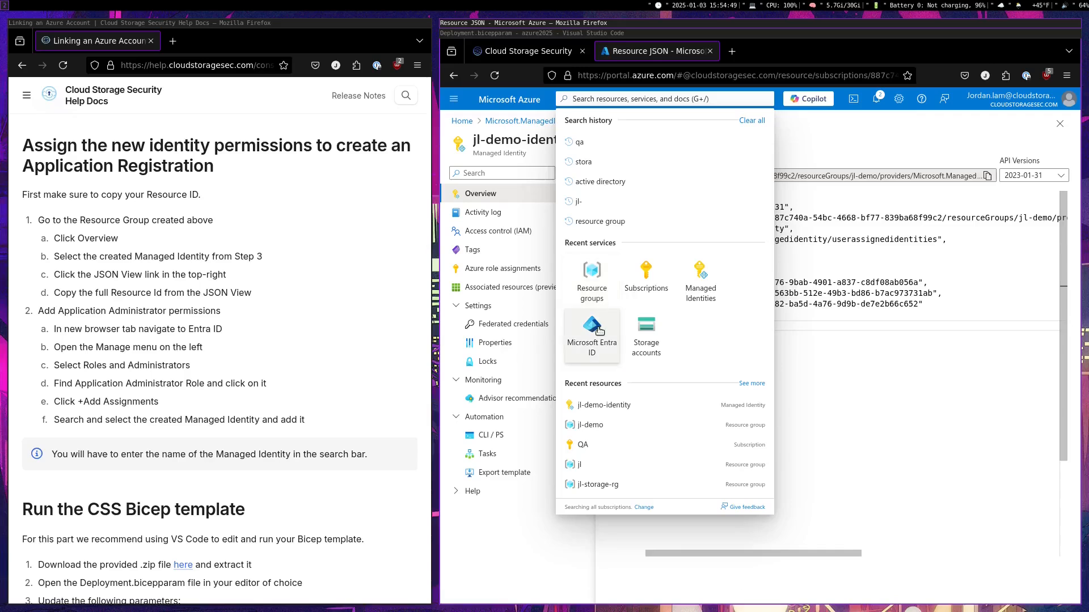
right_click(598, 330)
left_click(636, 339)
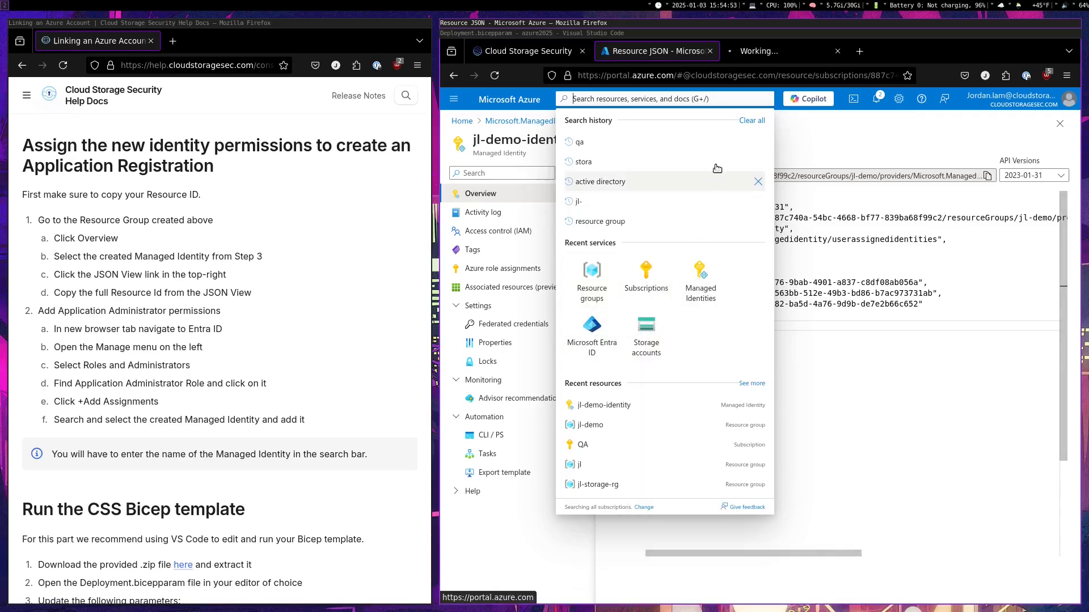
left_click(758, 52)
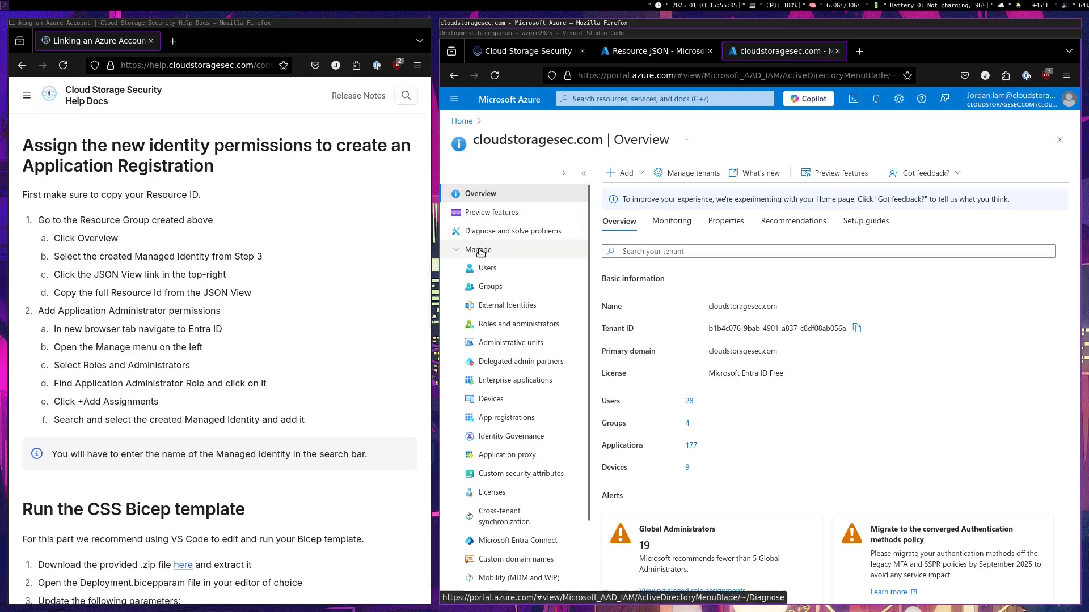
left_click(495, 328)
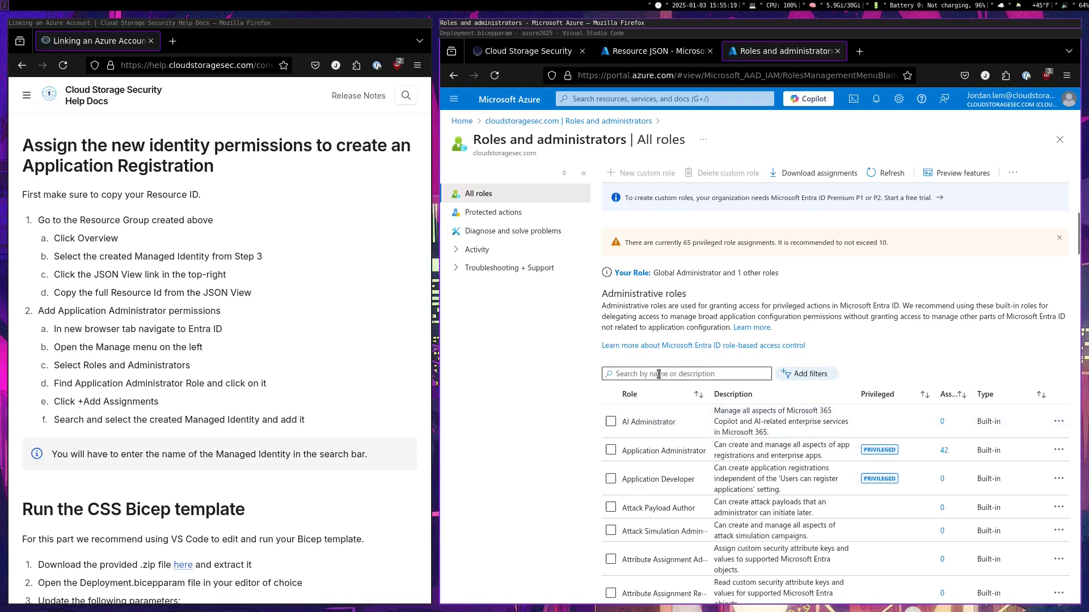
left_click(662, 454)
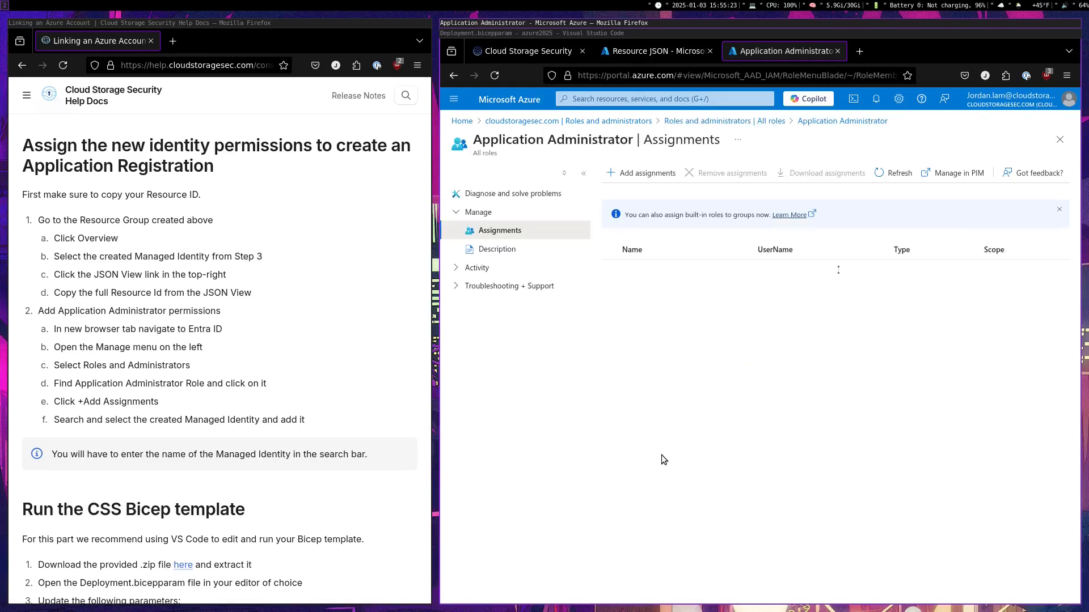
- Search the existing Application Administrator assignments for "jl-" and clear the search
left_click(678, 259)
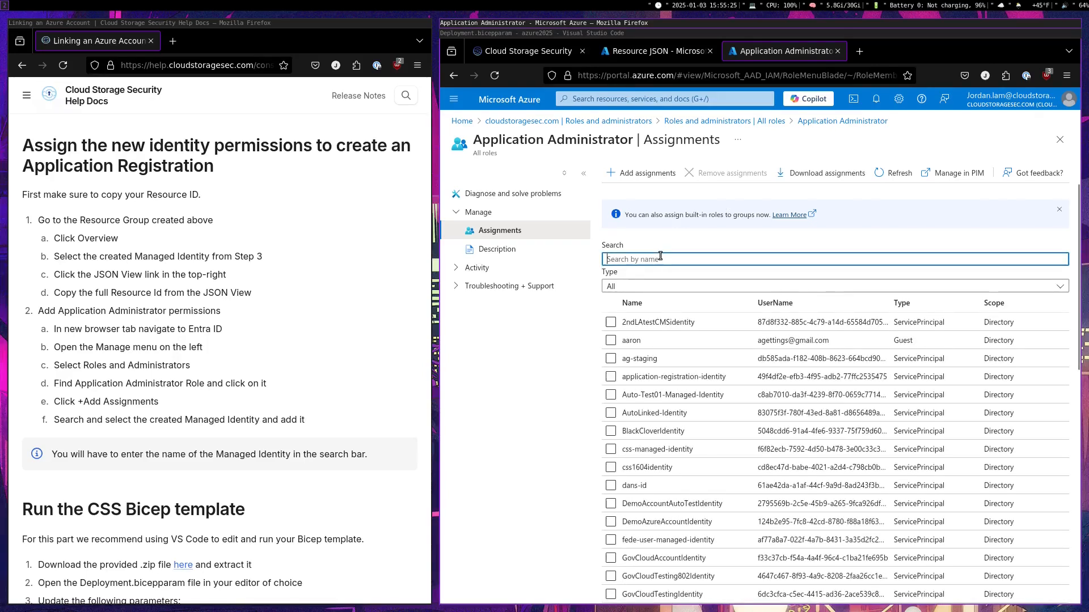
type("jl-")
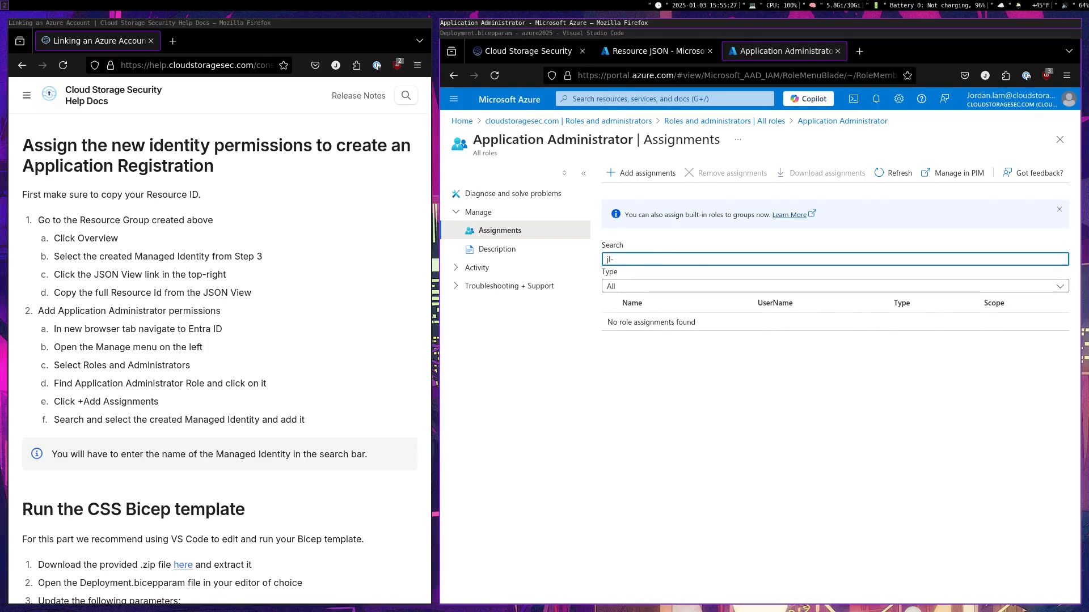
key("BackSpace")
key("BackSpace")
key("BackSpace")
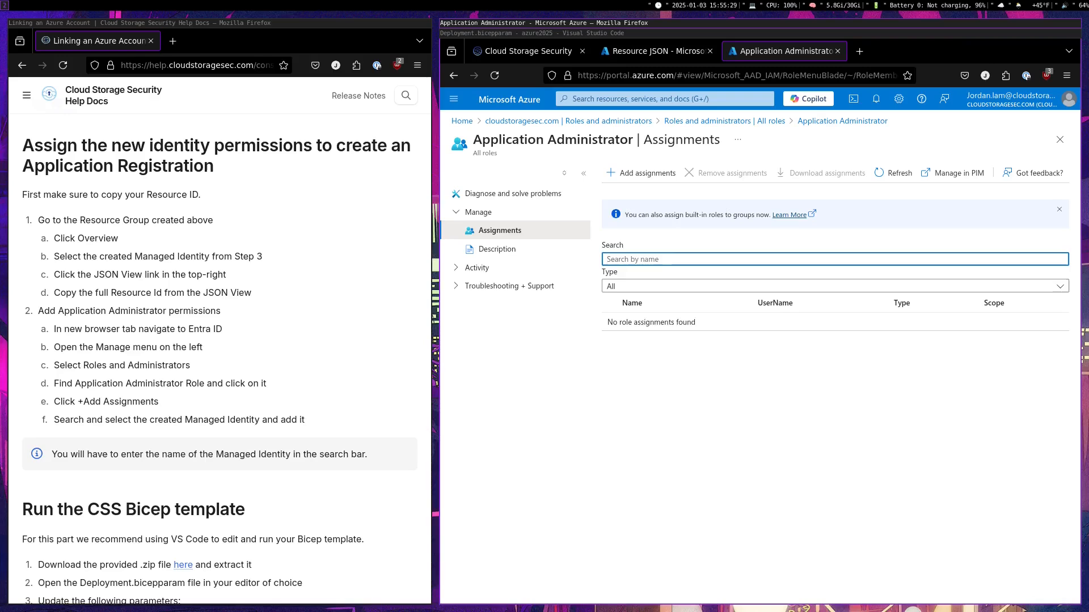
- Add an Application Administrator assignment for jl-demo-identity, finding it by searching "jl-"
left_click(626, 177)
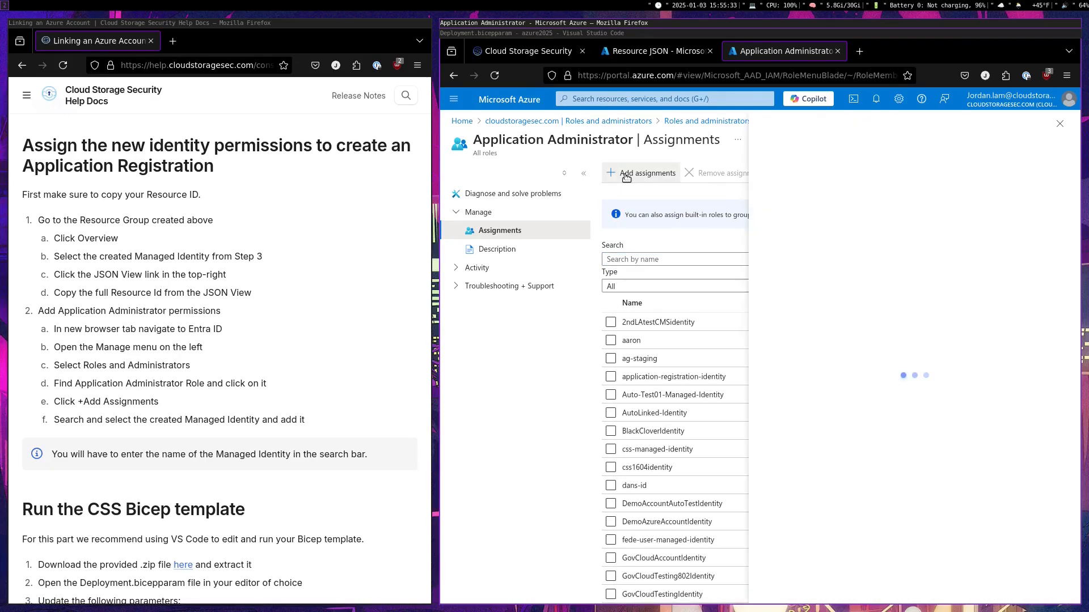
left_click(557, 216)
type("jl-")
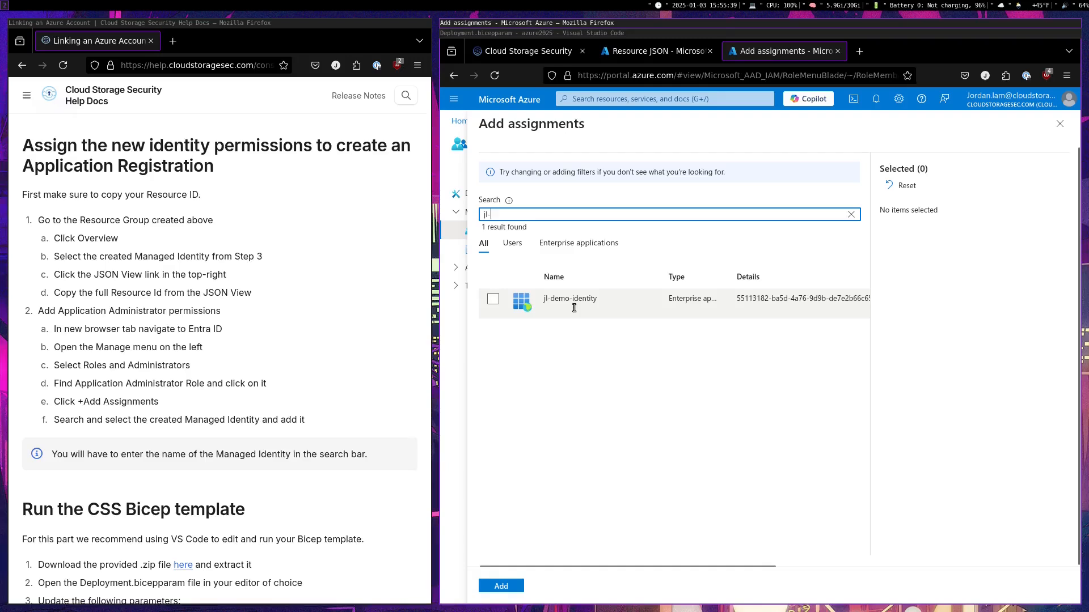
left_click(493, 301)
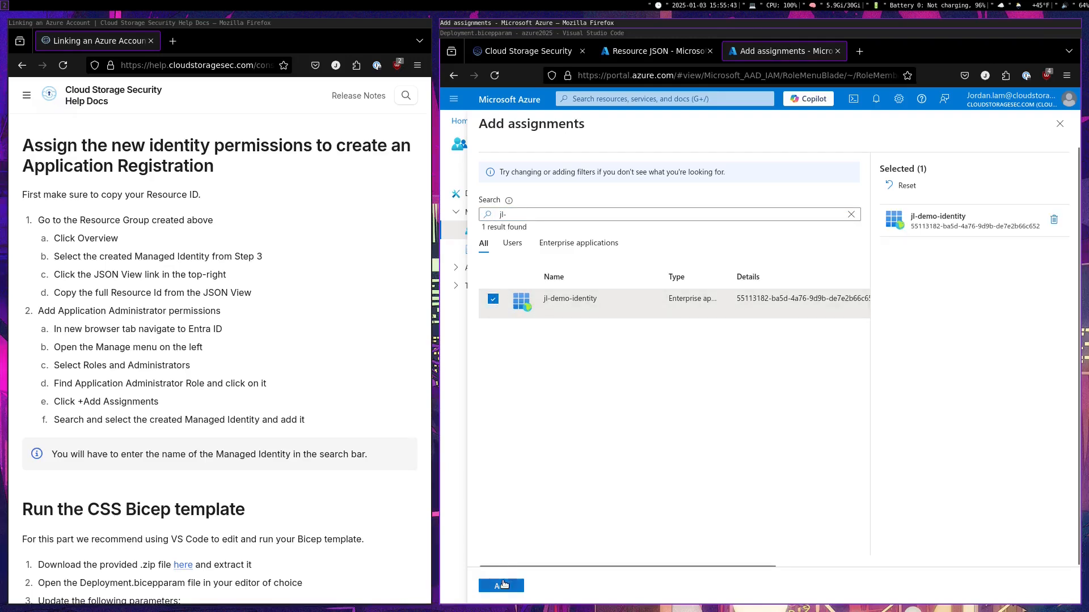
left_click(501, 585)
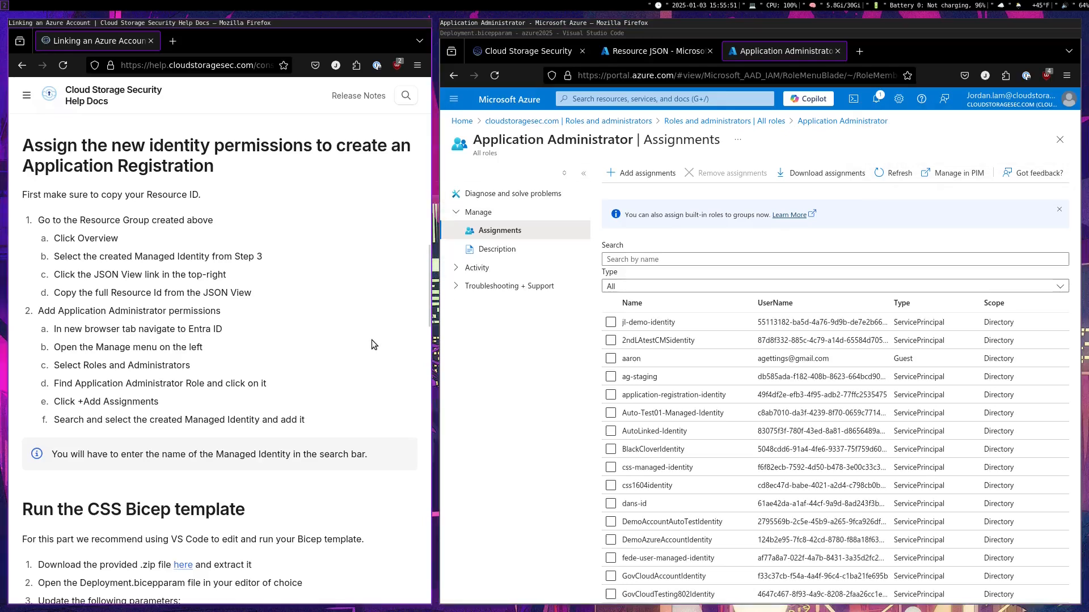
- View the Bicep template section of the help docs, then reopen the Link Azure Account form in the Cloud Storage Security console
scroll(344, 334, "down", 5)
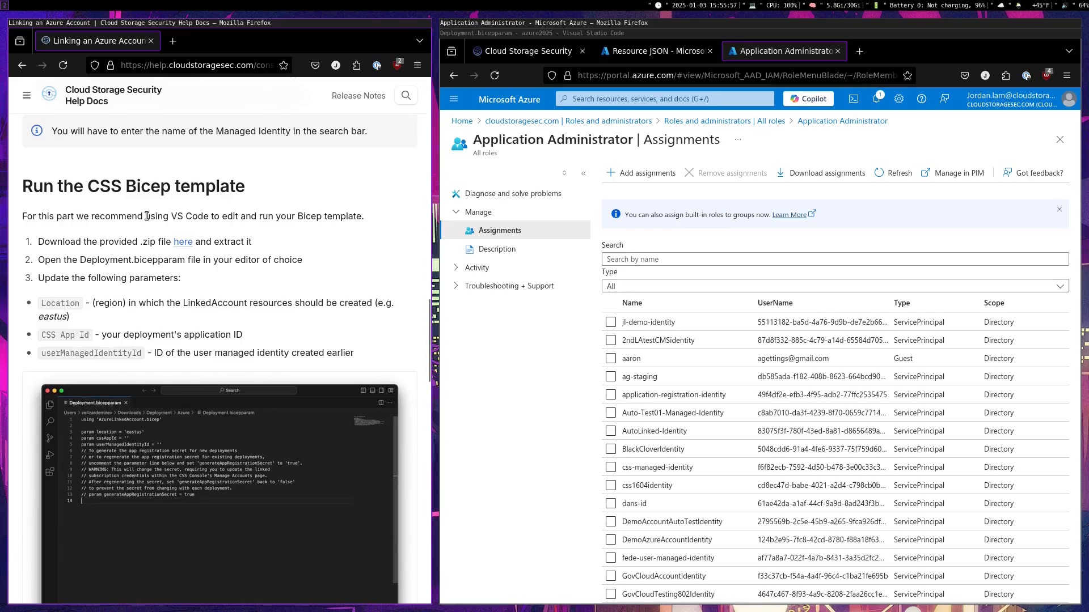
left_click(511, 50)
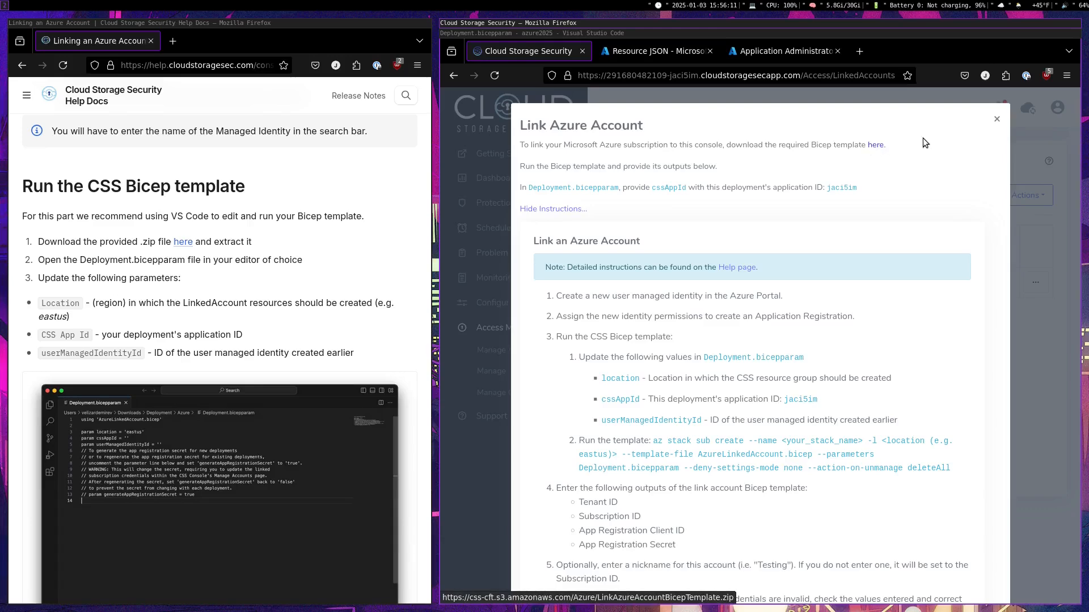
left_click(993, 120)
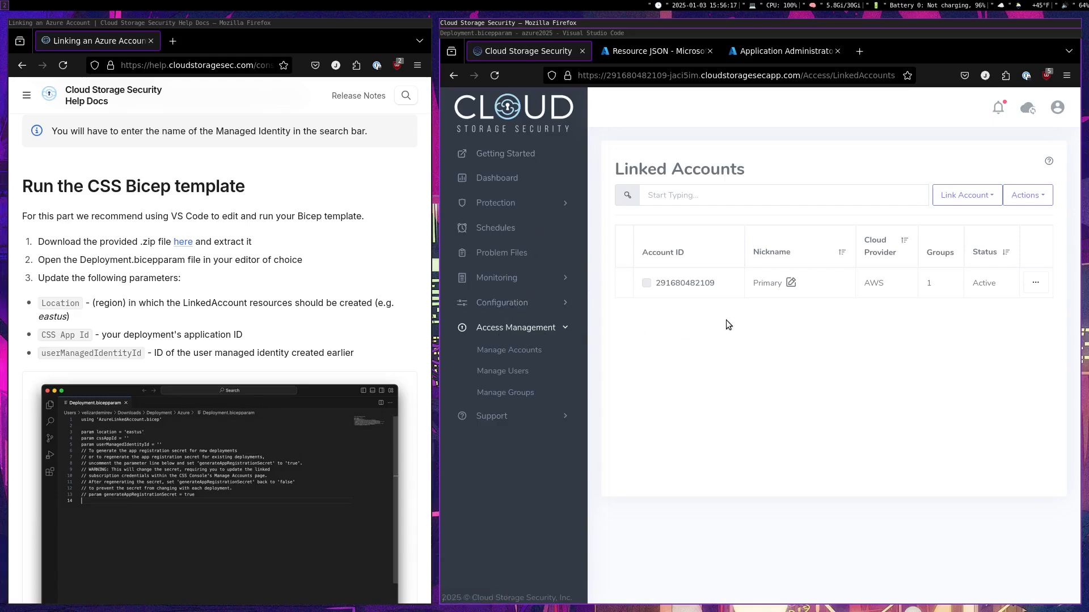
left_click(974, 203)
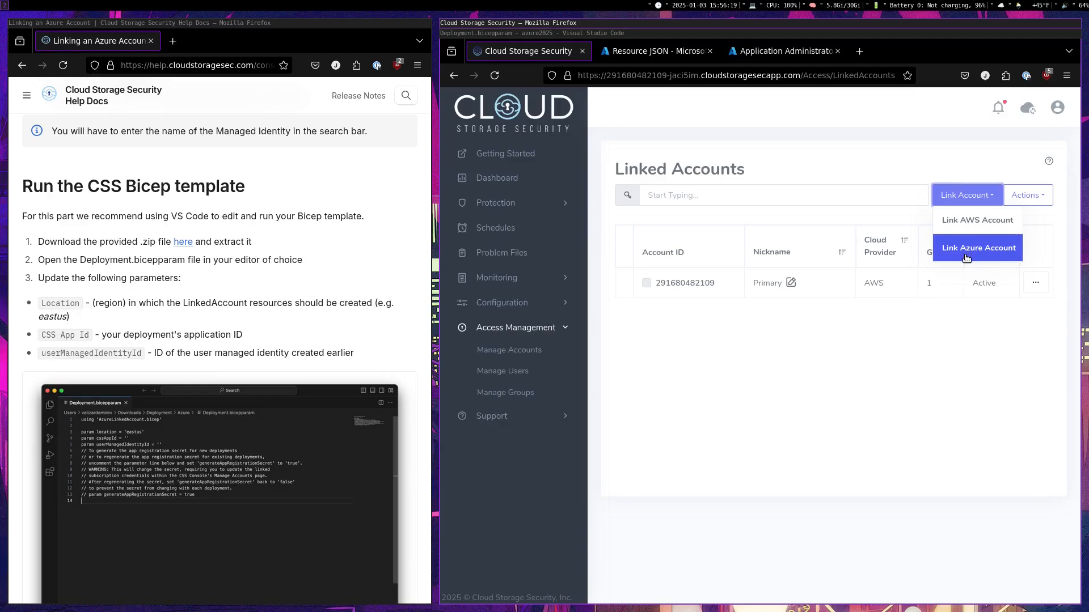
left_click(964, 252)
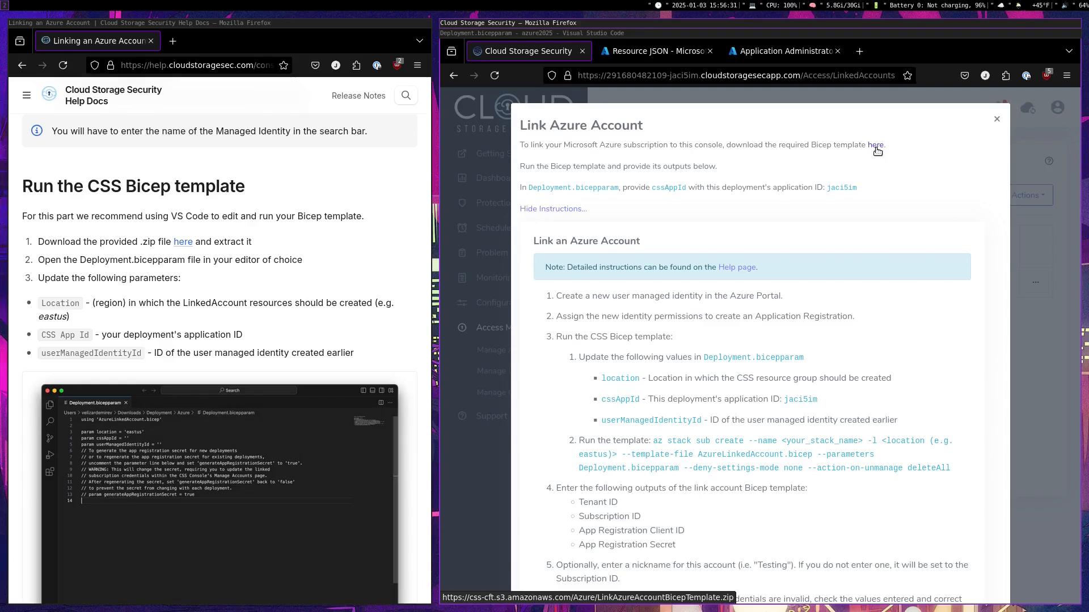
- Switch to Visual Studio Code, widen the file explorer and set the location parameter to 'eastus' in Deployment.bicepparam
left_click(700, 32)
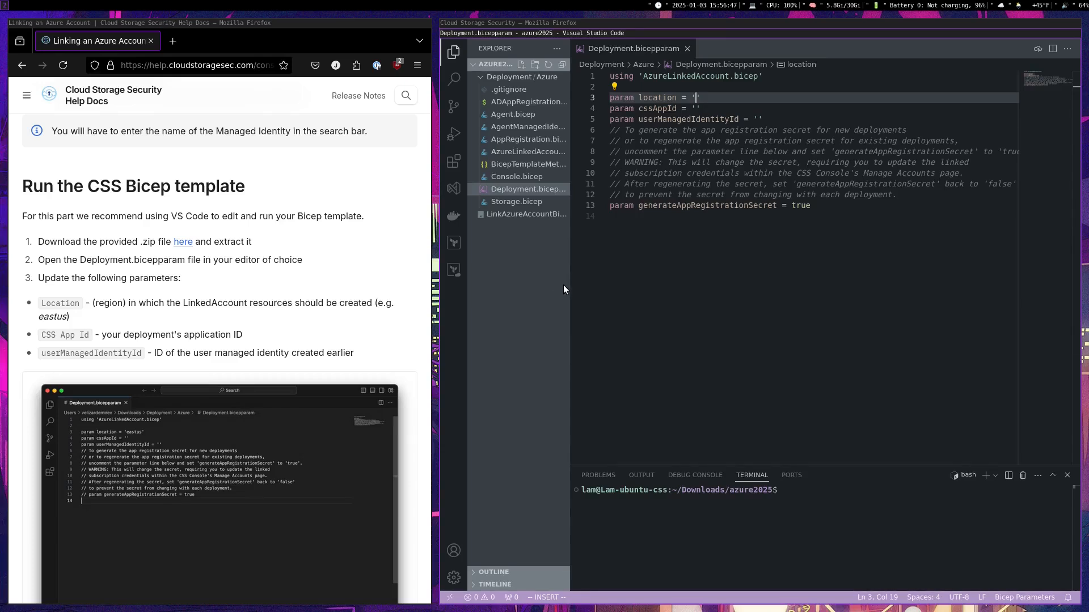
left_click_drag(570, 292, 639, 298)
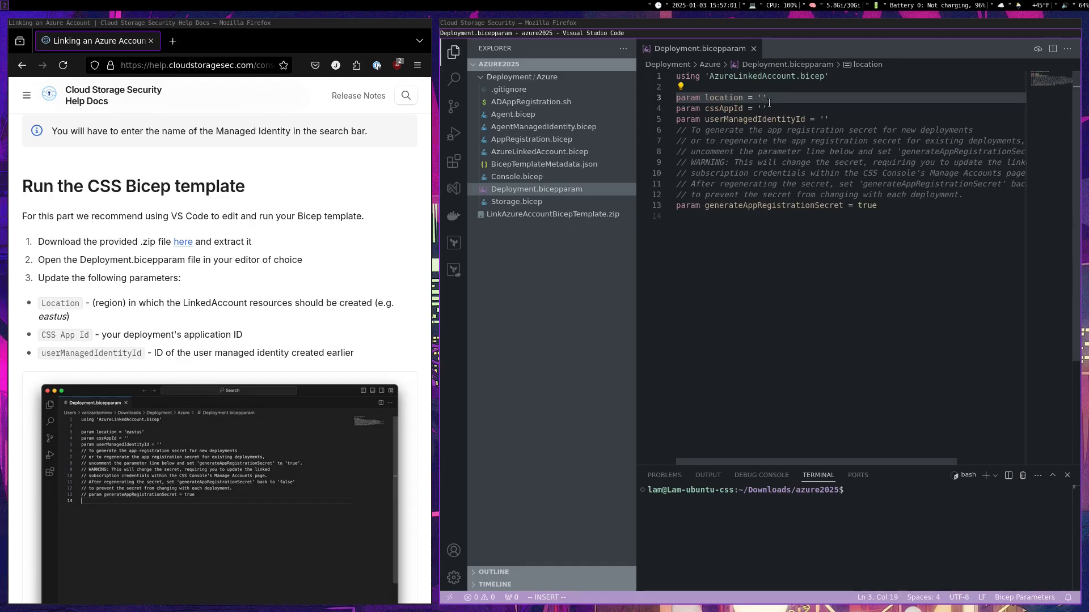
type("eastus")
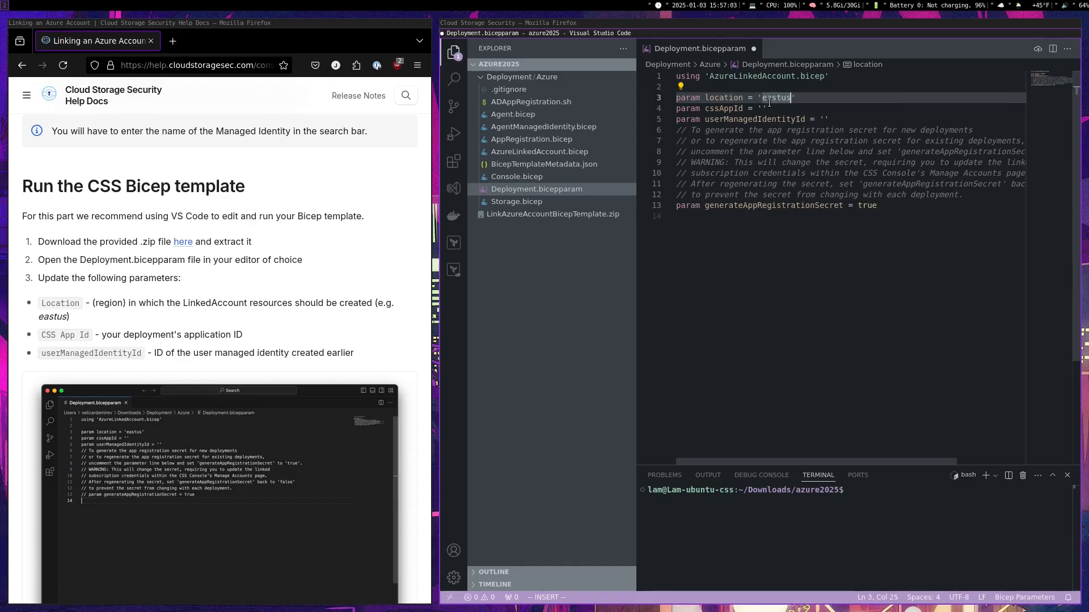
- Copy the deployment's application ID from the Link Azure Account form and paste it as cssAppId 'jaci5im' in Deployment.bicepparam
mouse_move(744, 122)
left_click(546, 22)
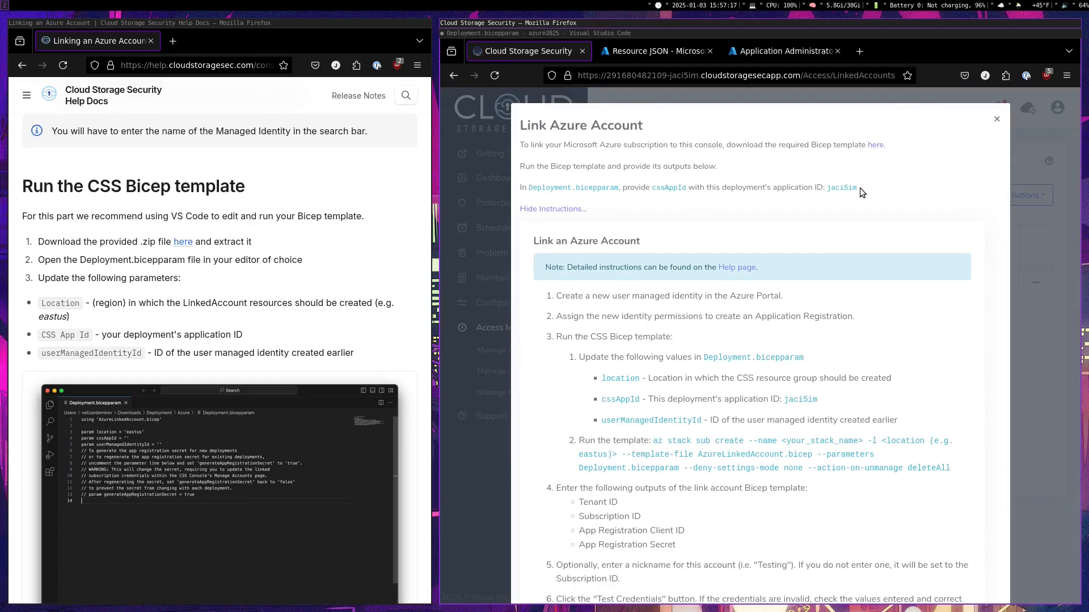
left_click_drag(858, 188, 826, 191)
left_click(519, 31)
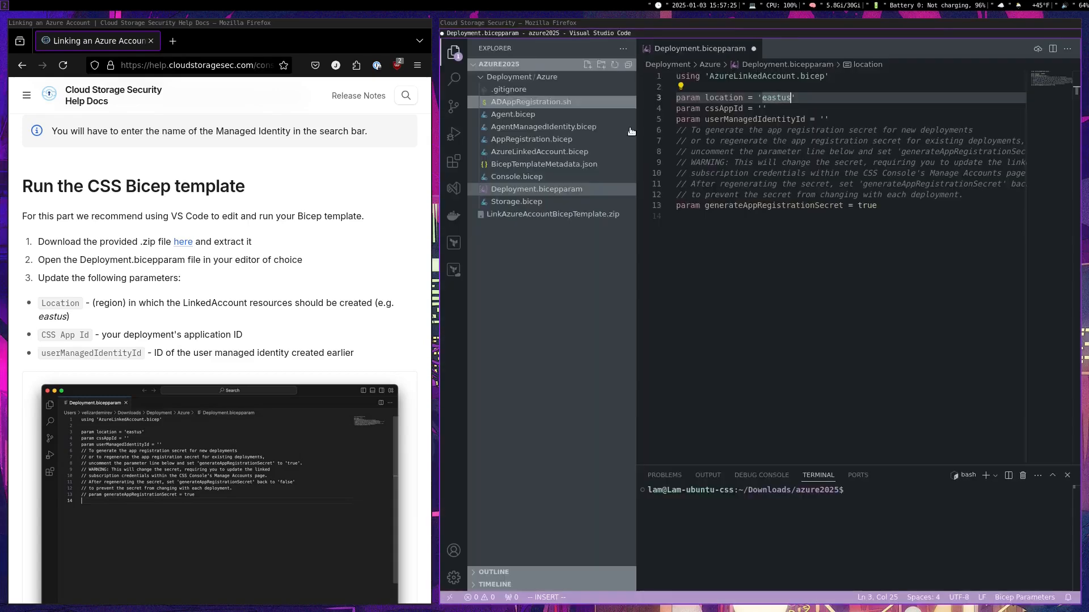
right_click(765, 108)
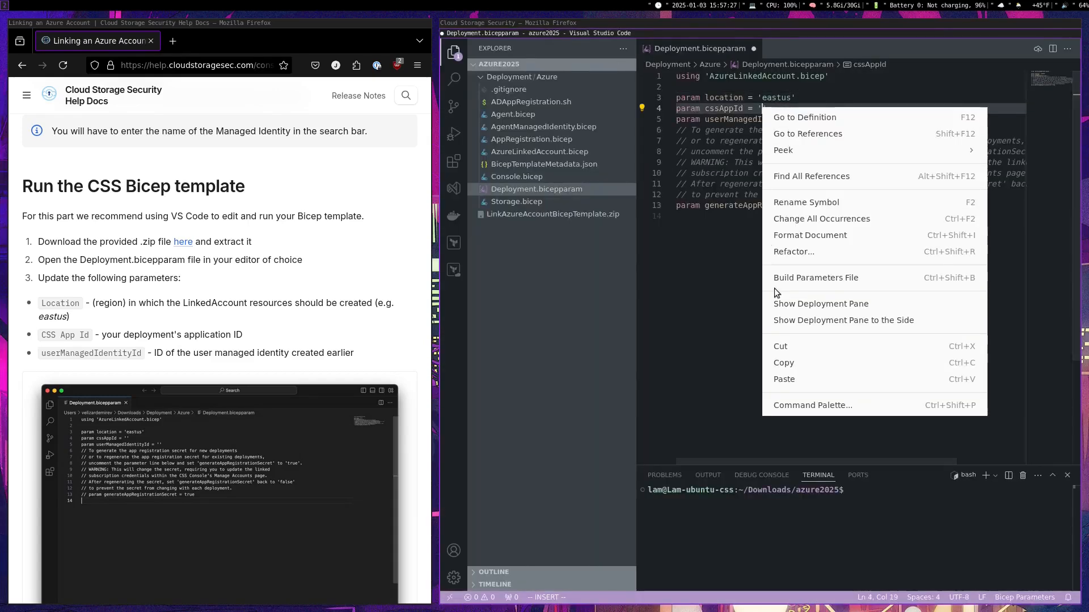
left_click(783, 380)
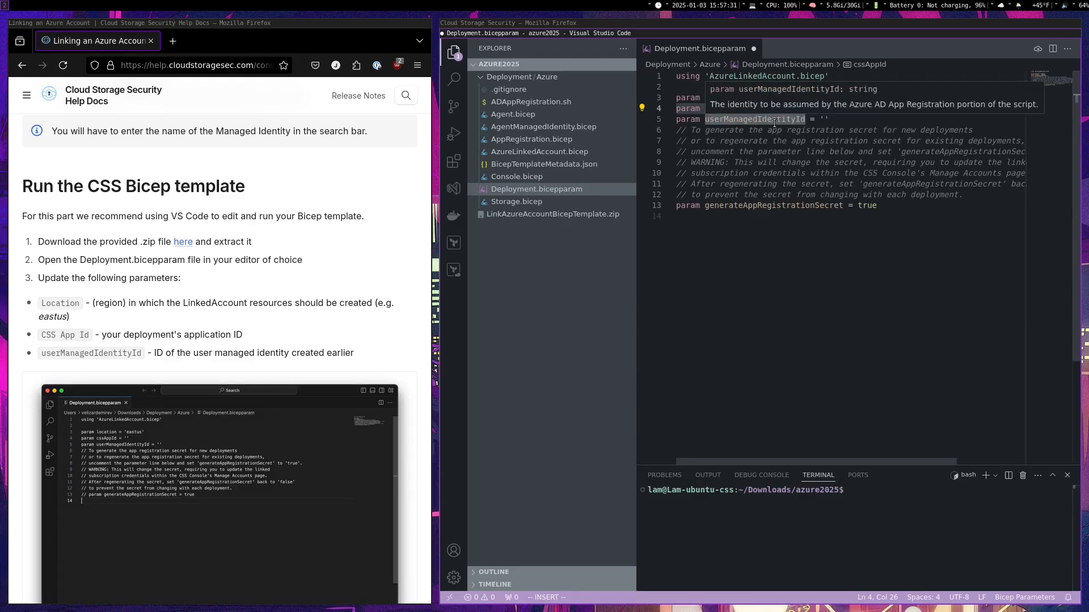
left_click(811, 248)
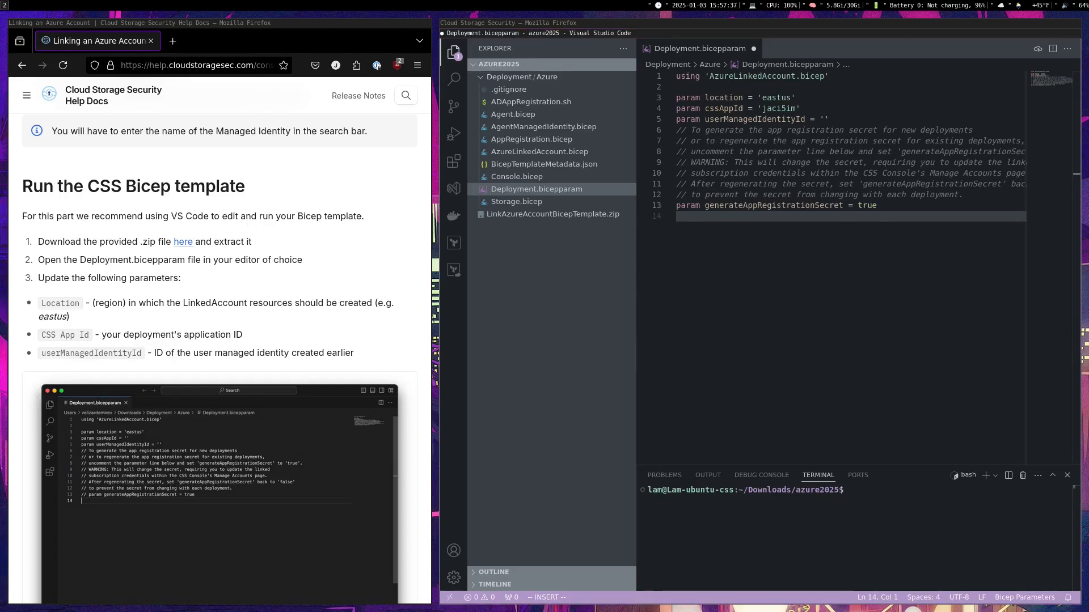
- Copy the resource ID from jl-demo-identity's Resource JSON in the Azure portal and paste it as userManagedIdentityId in Deployment.bicepparam
left_click(557, 25)
left_click(631, 54)
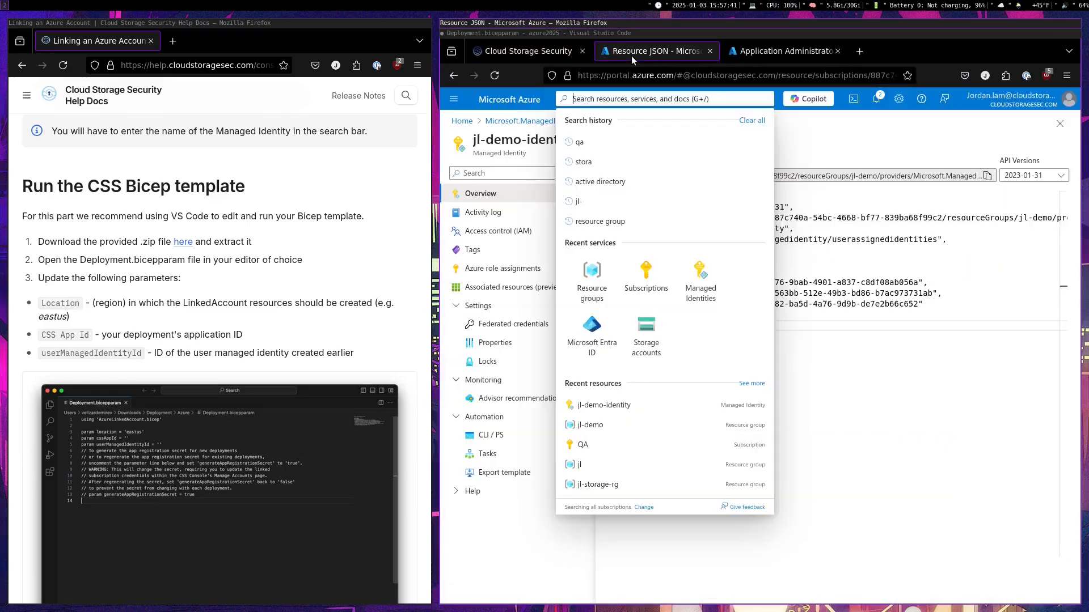
left_click(842, 398)
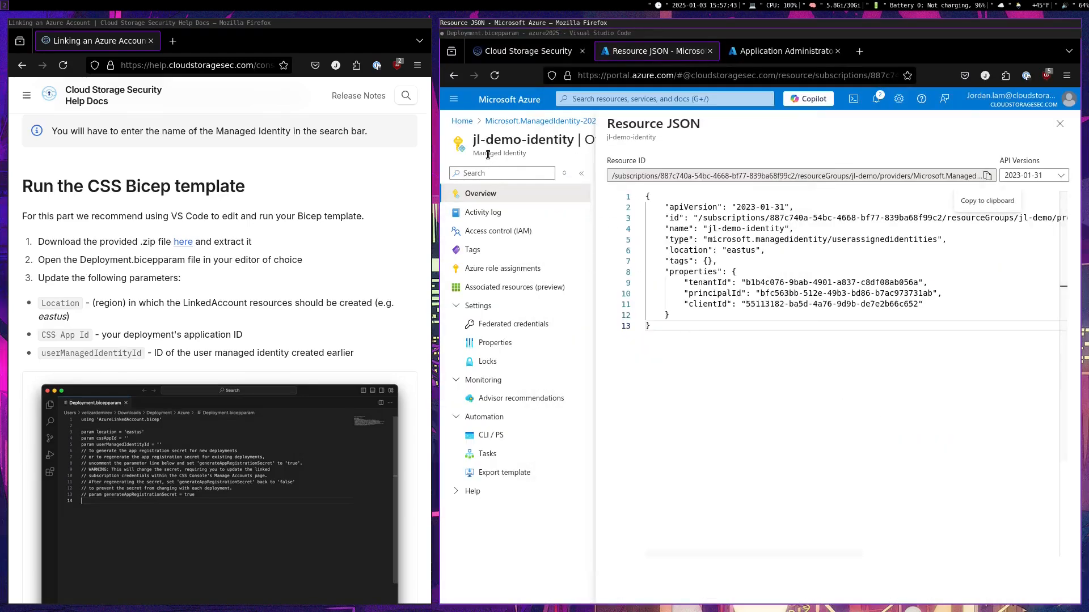
left_click(1059, 124)
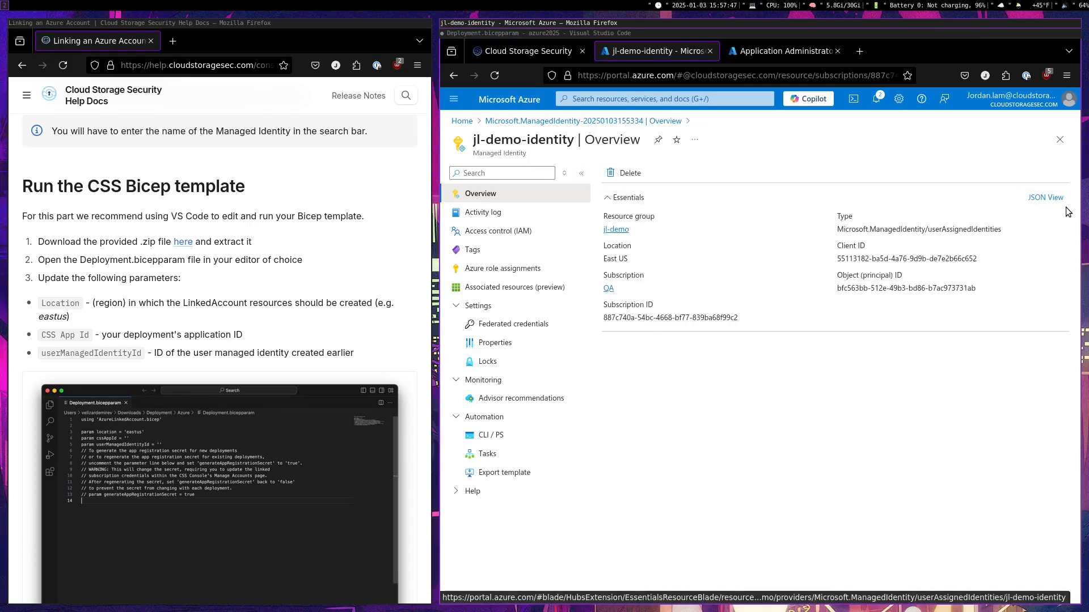
left_click(1045, 198)
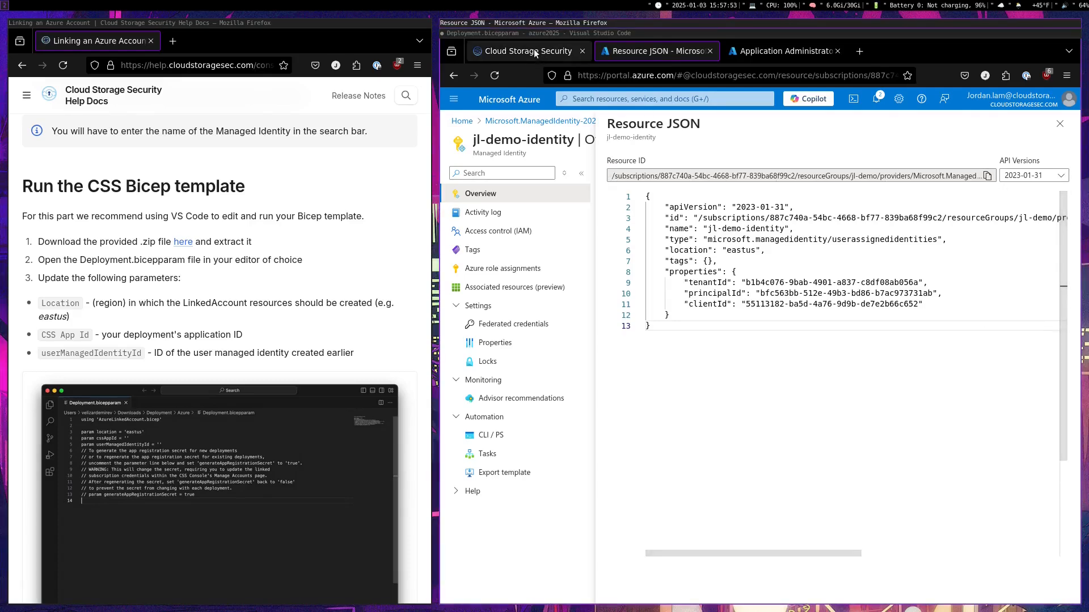
left_click(540, 32)
left_click(823, 119)
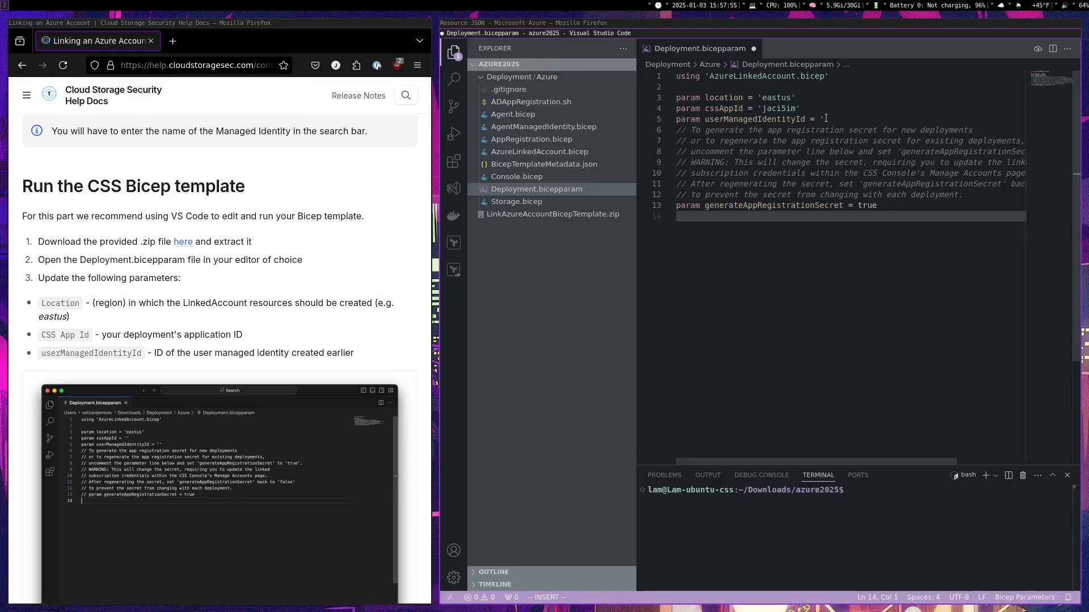
right_click(824, 119)
left_click(876, 391)
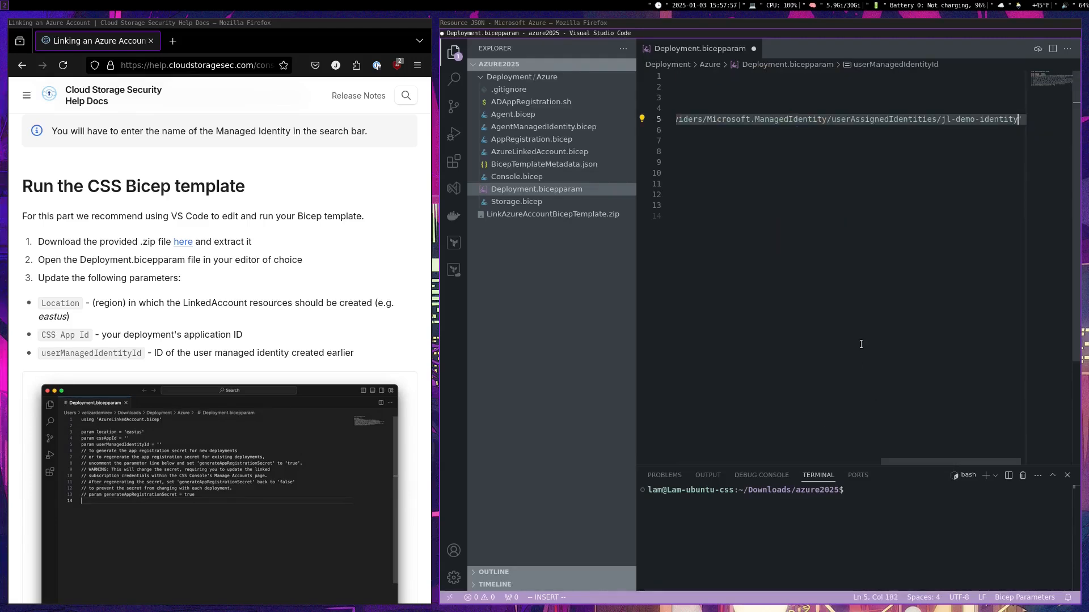
left_click_drag(910, 462, 680, 456)
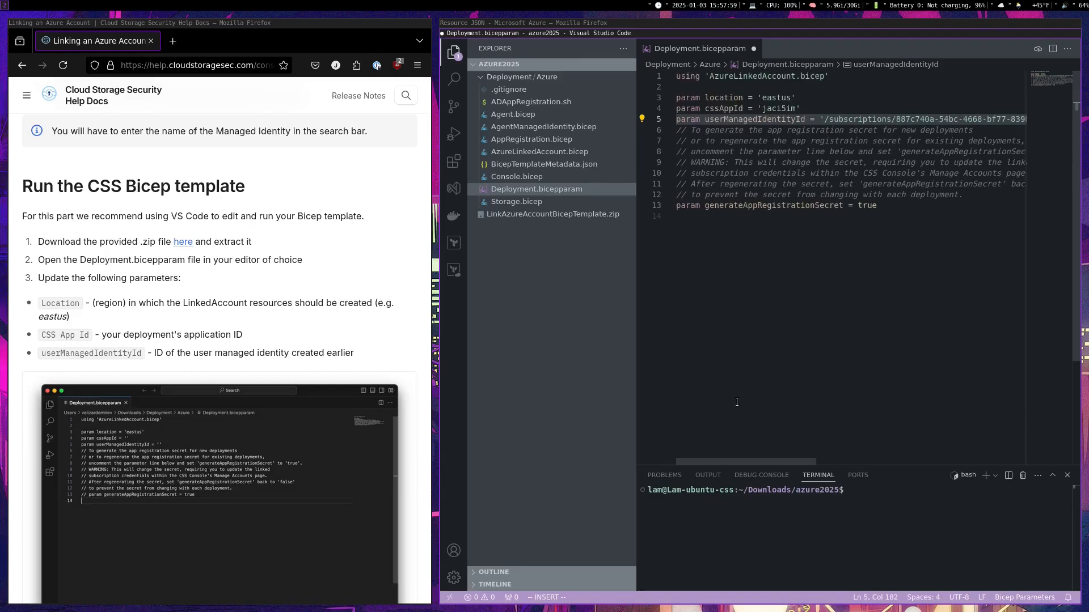
- Review the generateAppRegistrationSecret parameter, keep it as true, and save Deployment.bicepparam
left_click(692, 219)
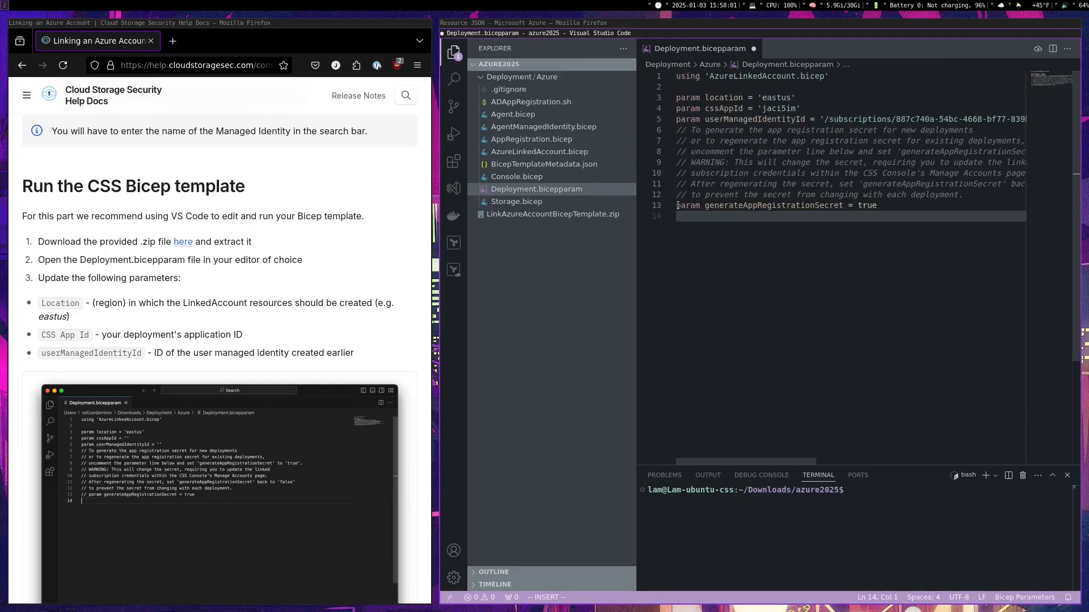
left_click_drag(673, 206, 881, 202)
left_click(888, 214)
left_click_drag(886, 206, 860, 207)
left_click(865, 238)
key("ctrl+s")
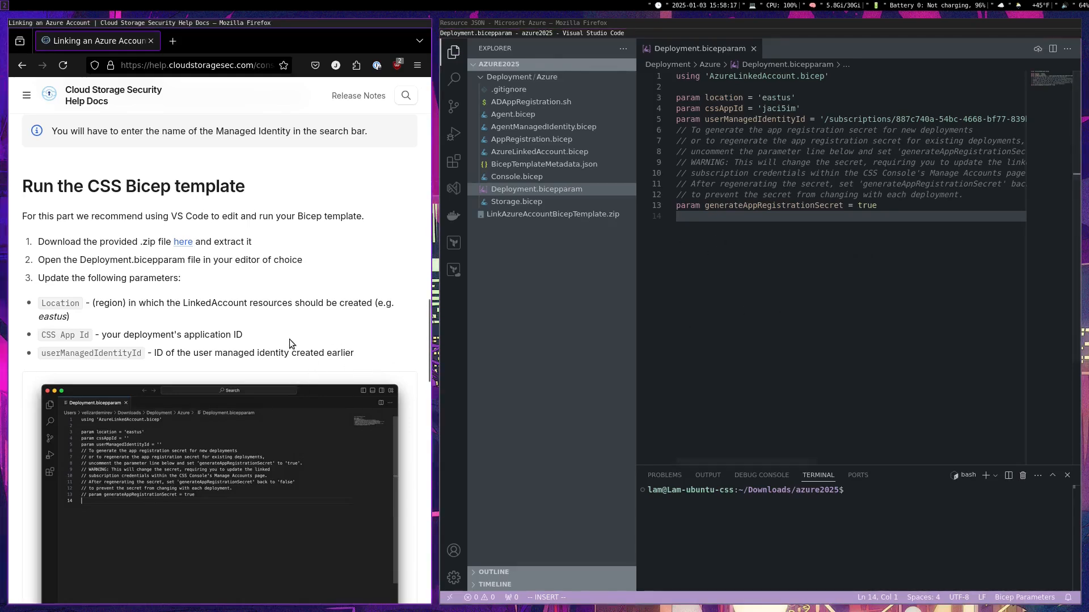
- Run 'az login' in the terminal and choose the signed-in Microsoft account on the browser sign-in page
scroll(219, 312, "down", 7)
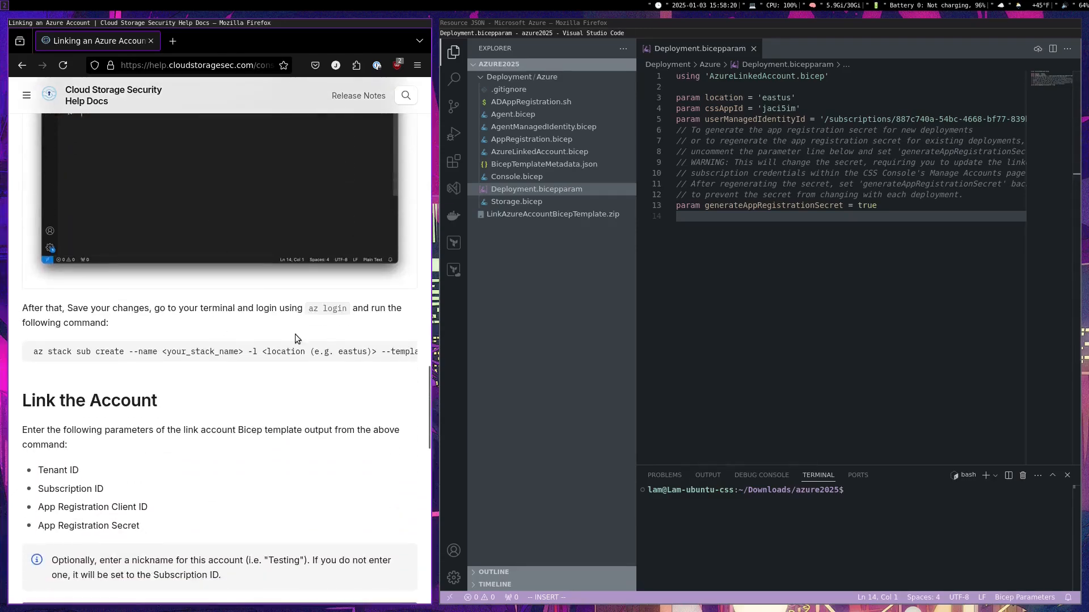
left_click(874, 529)
type("az login")
key("Return")
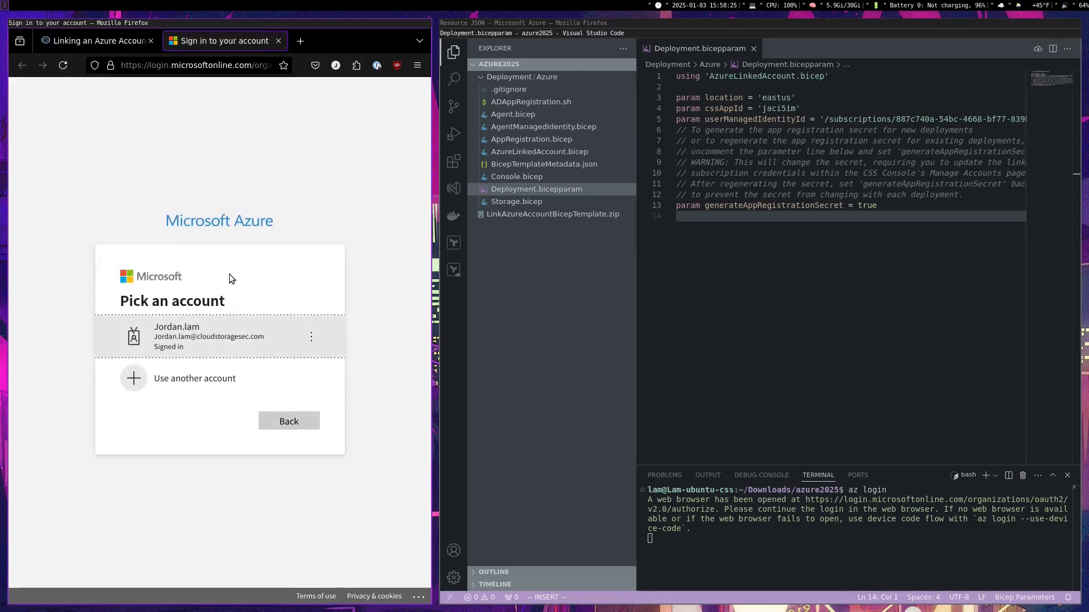
left_click(210, 341)
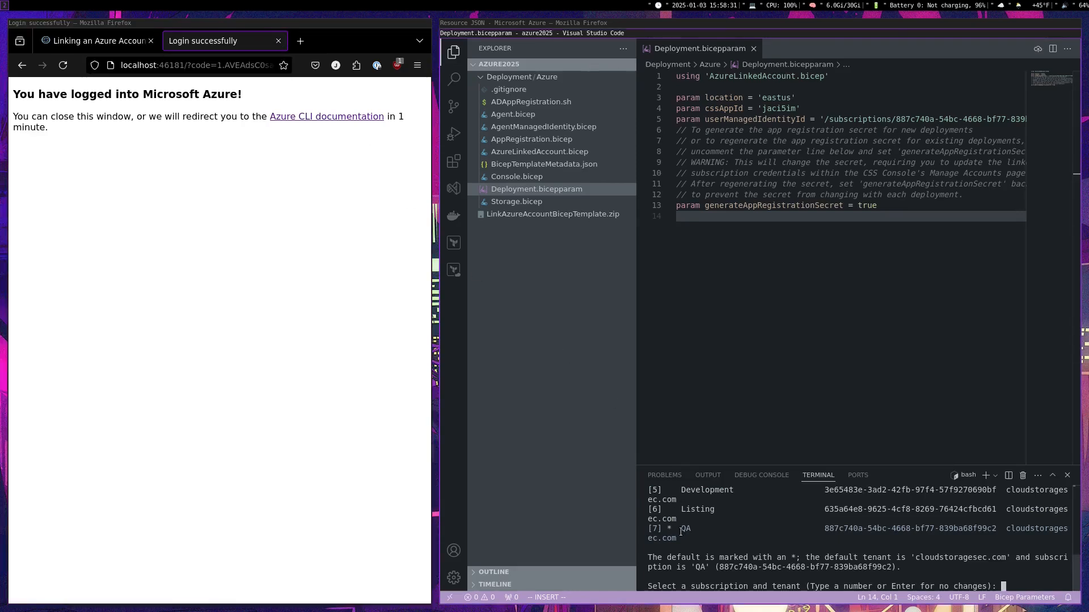
- Accept the default QA subscription in the terminal and close the Azure login confirmation page
left_click_drag(682, 528, 691, 542)
left_click(1019, 584)
key("Return")
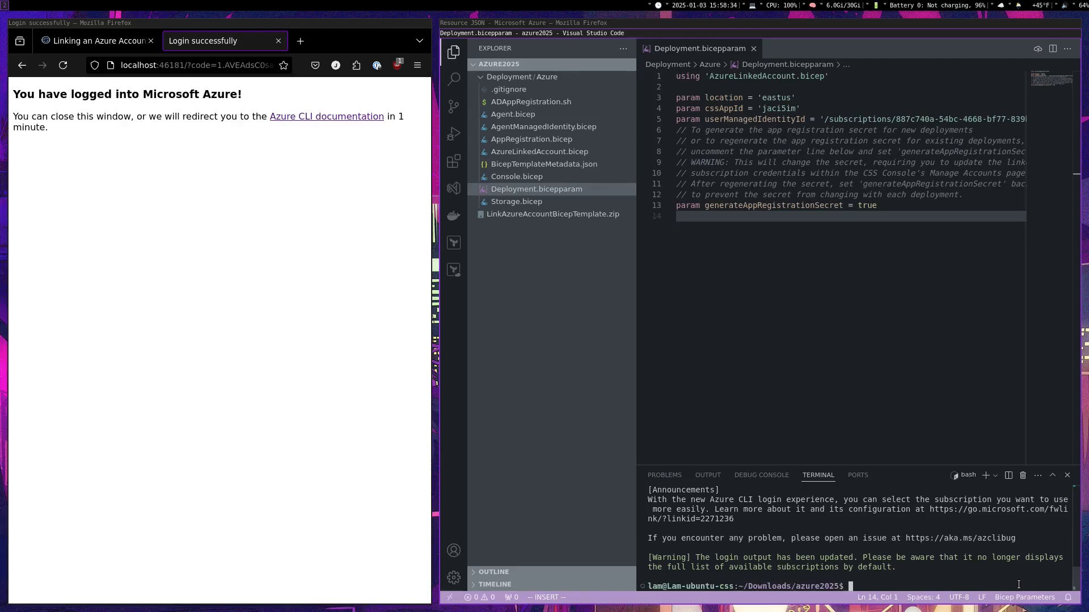
left_click(278, 41)
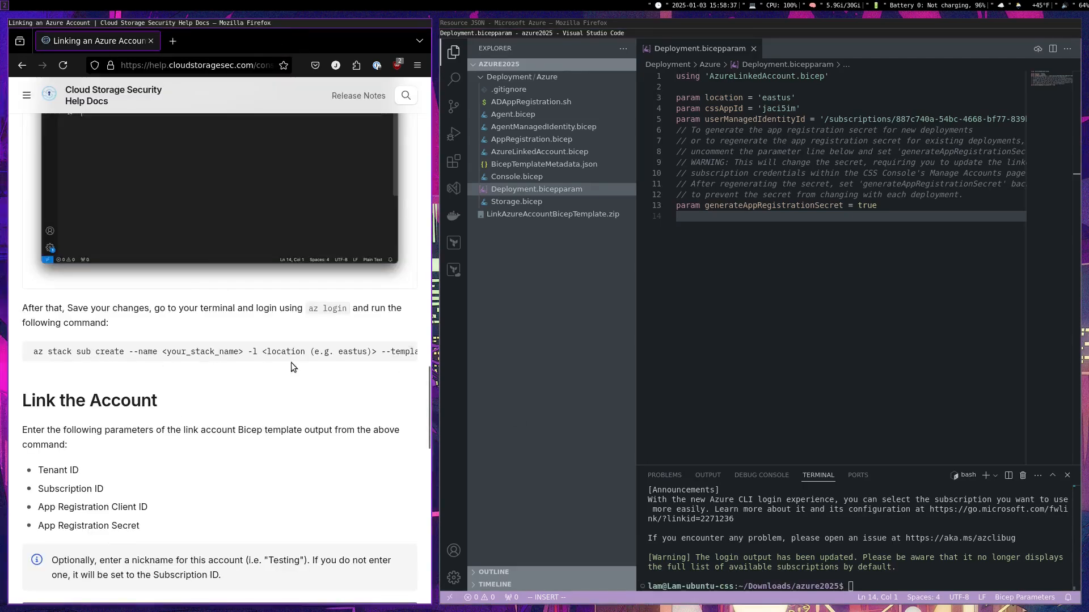
- Copy the 'az stack sub create' command from the help docs and paste it below the parameters in Deployment.bicepparam for editing
mouse_move(193, 355)
left_click(402, 351)
mouse_move(279, 356)
left_click(746, 243)
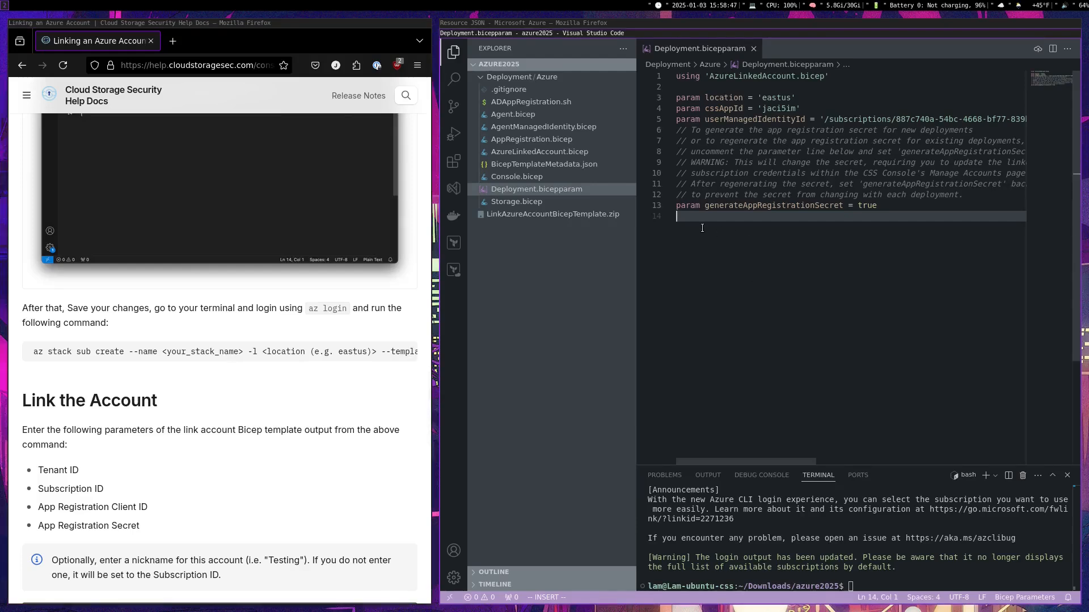
key("Return")
key("Return")
right_click(684, 238)
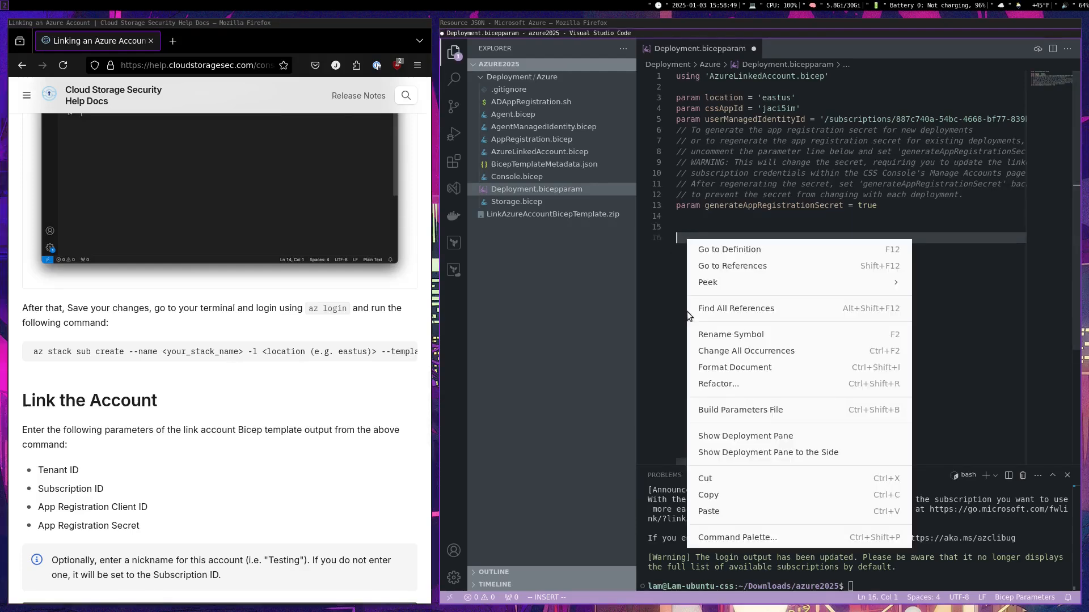
left_click(720, 504)
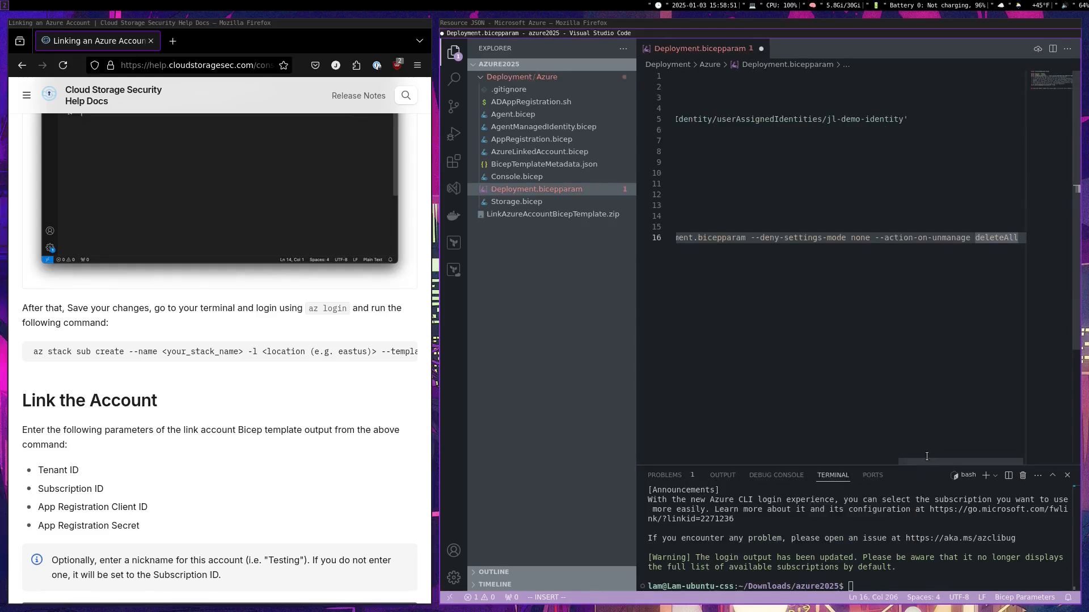
left_click_drag(902, 461, 666, 464)
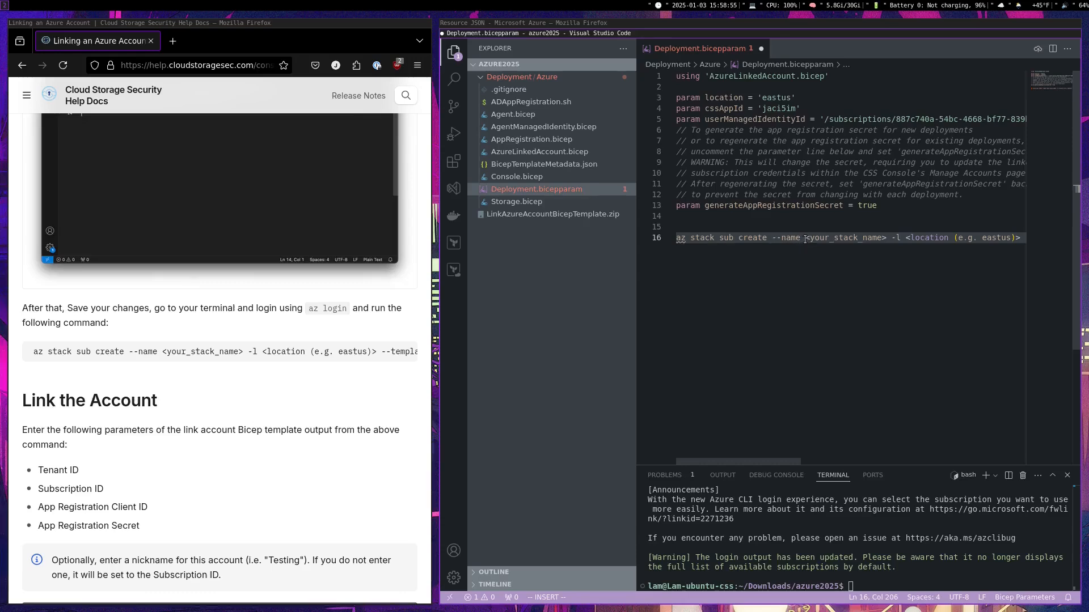
- Replace the <your_stack_name> placeholder in the pasted command with jl-demo-stack
left_click_drag(805, 239, 864, 239)
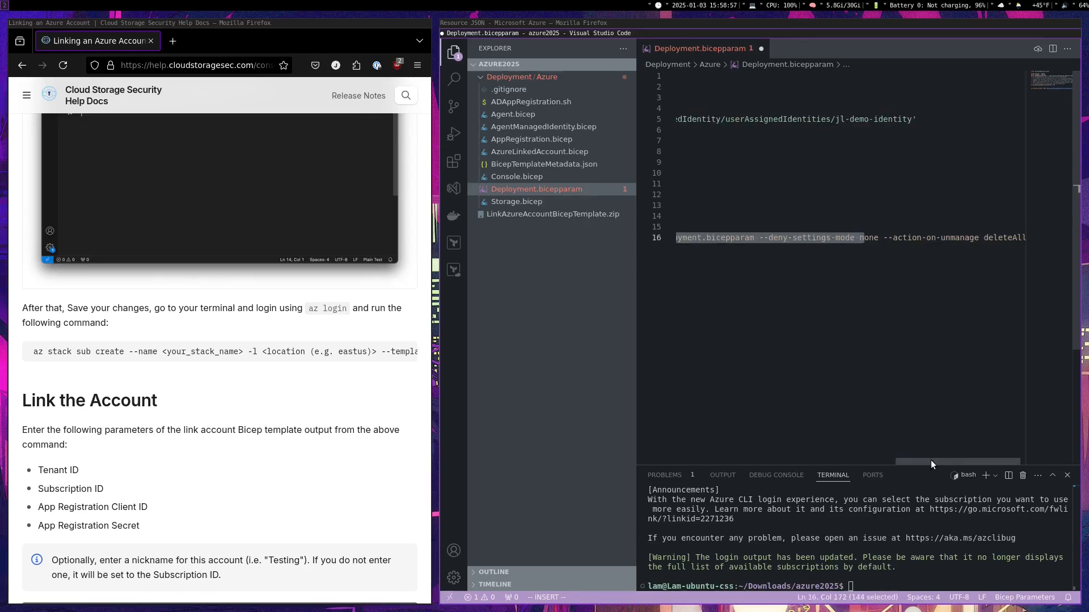
left_click_drag(931, 461, 732, 481)
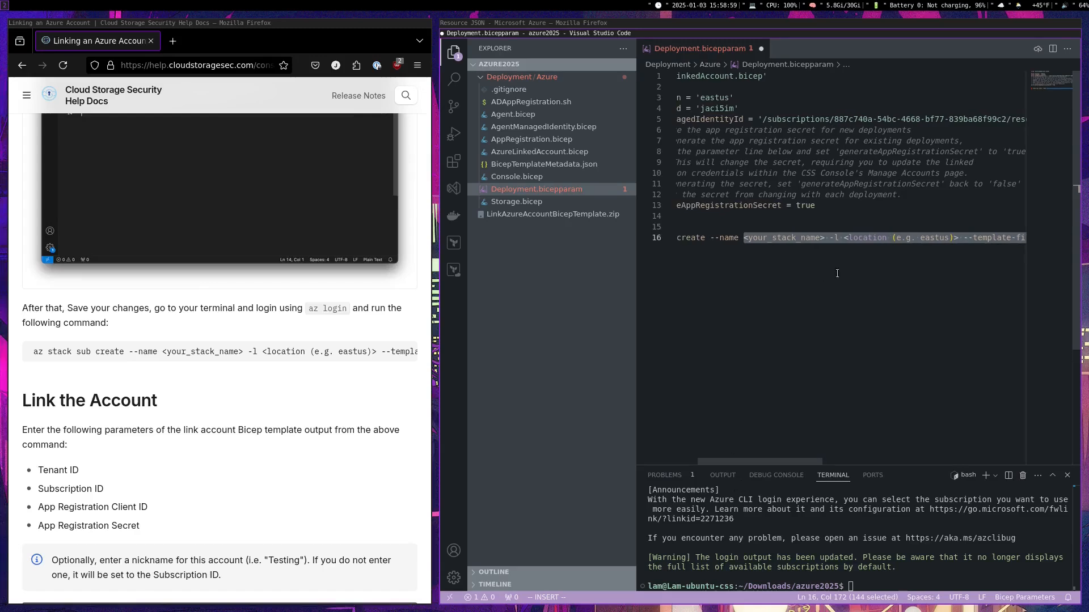
left_click(823, 240)
key("BackSpace")
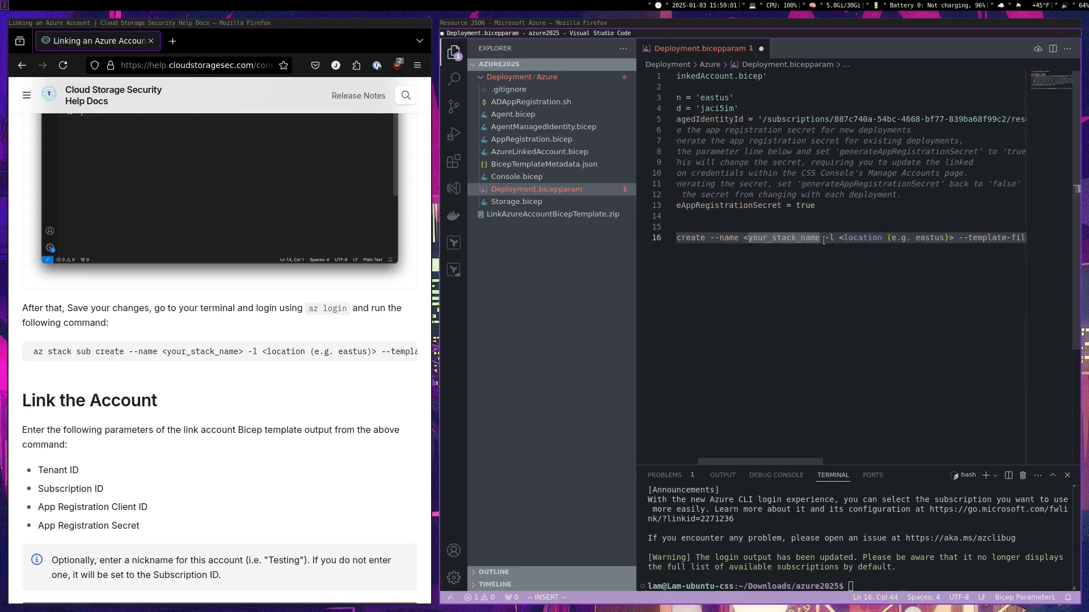
key("BackSpace")
key("BackSpace")
key("BackSpace")
key("BackSpace")
key("BackSpace")
key("BackSpace")
key("BackSpace")
key("BackSpace")
key("BackSpace")
key("BackSpace")
key("BackSpace")
key("BackSpace")
key("BackSpace")
key("BackSpace")
key("BackSpace")
key("BackSpace")
type("jl-")
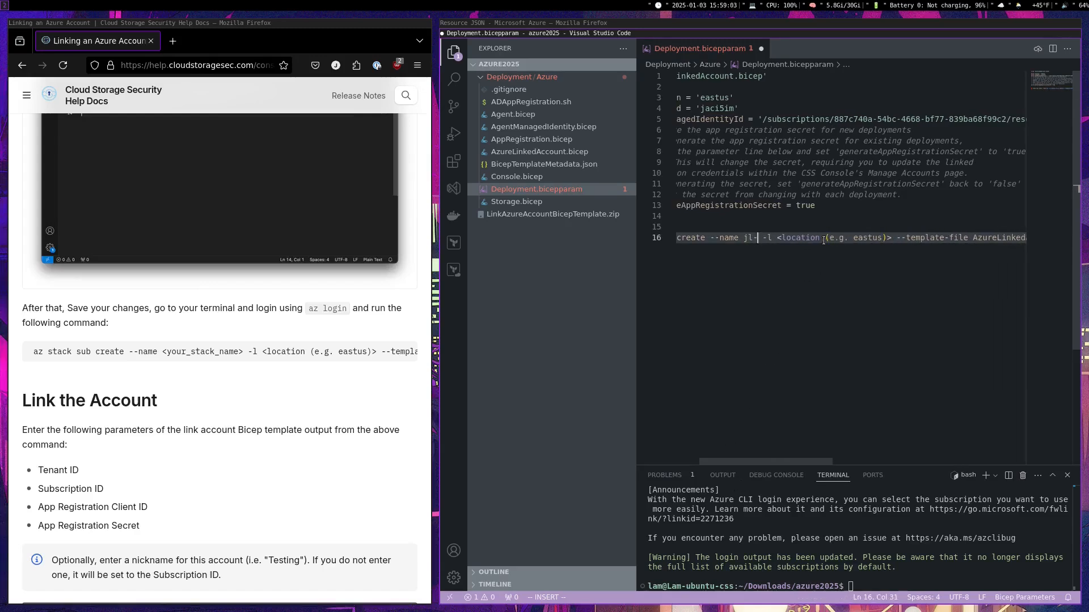
type("demo-stack")
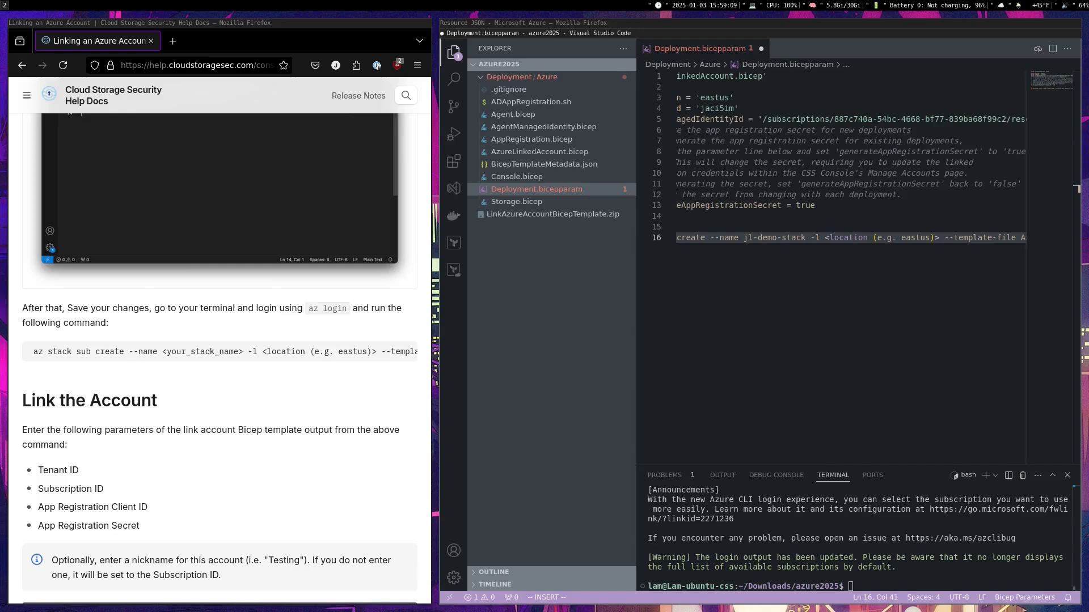
- Replace the <location (e.g. eastus)> placeholder in the pasted command with eastus
left_click_drag(940, 239, 820, 248)
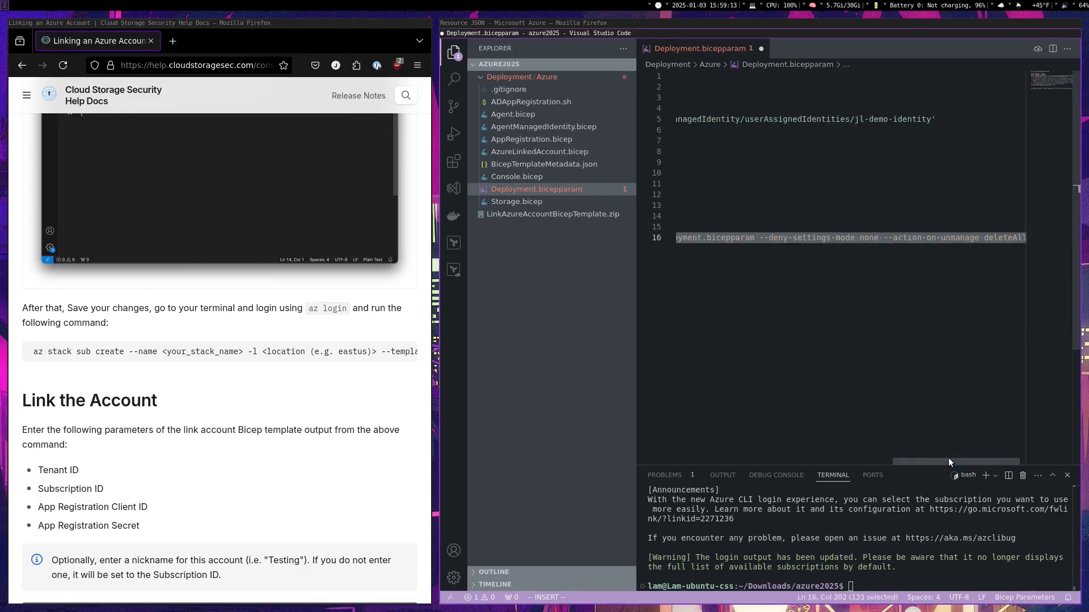
left_click_drag(949, 457, 782, 461)
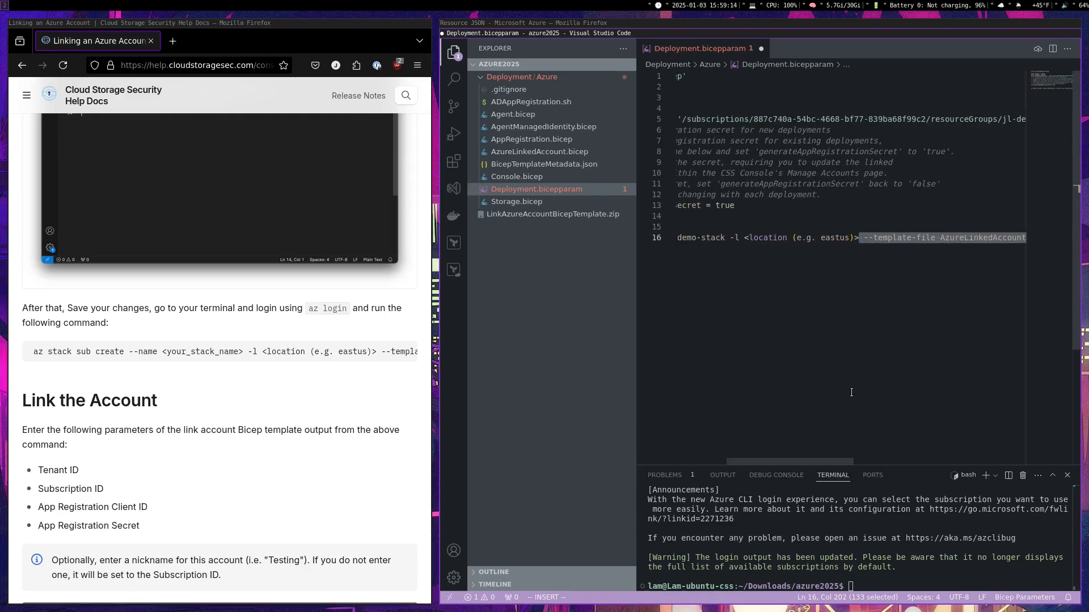
left_click(855, 238)
key("Delete")
key("BackSpace")
key("BackSpace")
key("BackSpace")
key("BackSpace")
key("BackSpace")
key("BackSpace")
key("BackSpace")
key("BackSpace")
key("BackSpace")
key("BackSpace")
key("BackSpace")
key("BackSpace")
key("BackSpace")
key("BackSpace")
key("BackSpace")
key("BackSpace")
key("BackSpace")
key("BackSpace")
key("BackSpace")
key("BackSpace")
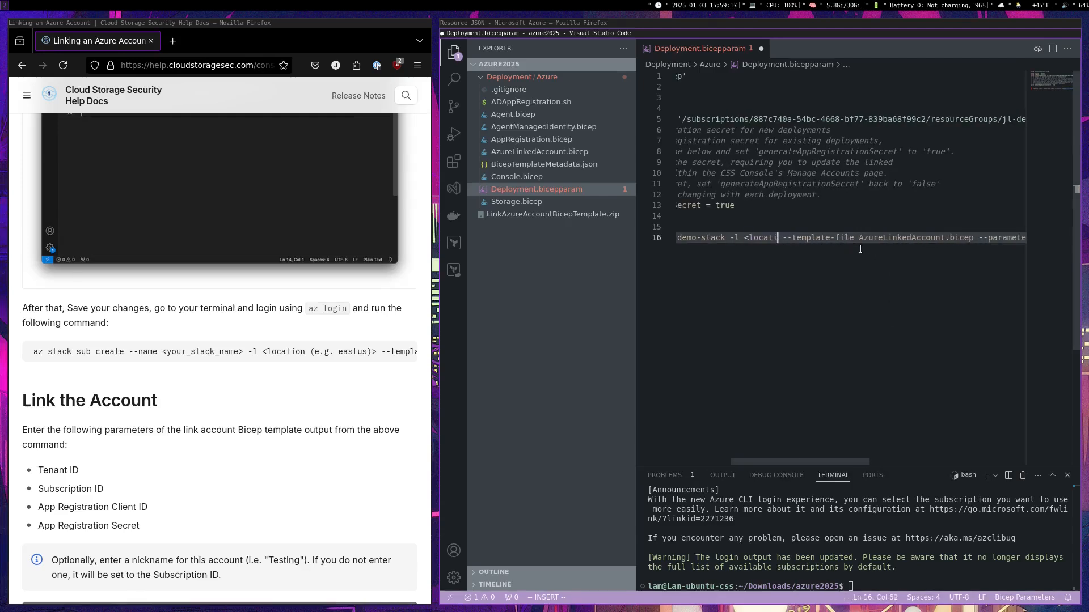
type("eastus")
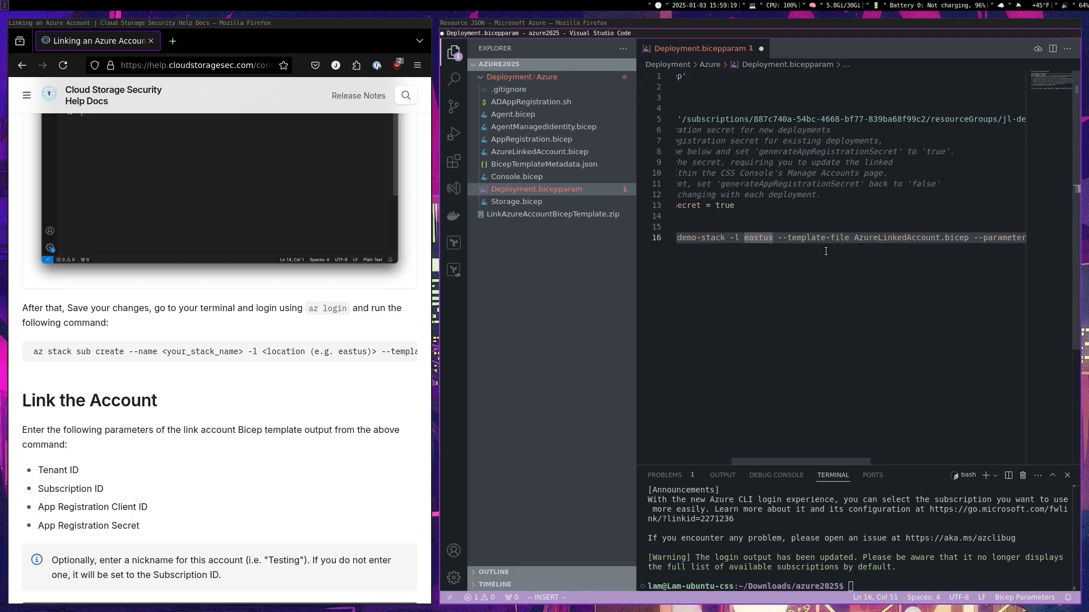
- Cut the completed command out of Deployment.bicepparam, remove the extra blank lines and save the file
triple_click(846, 238)
right_click(846, 238)
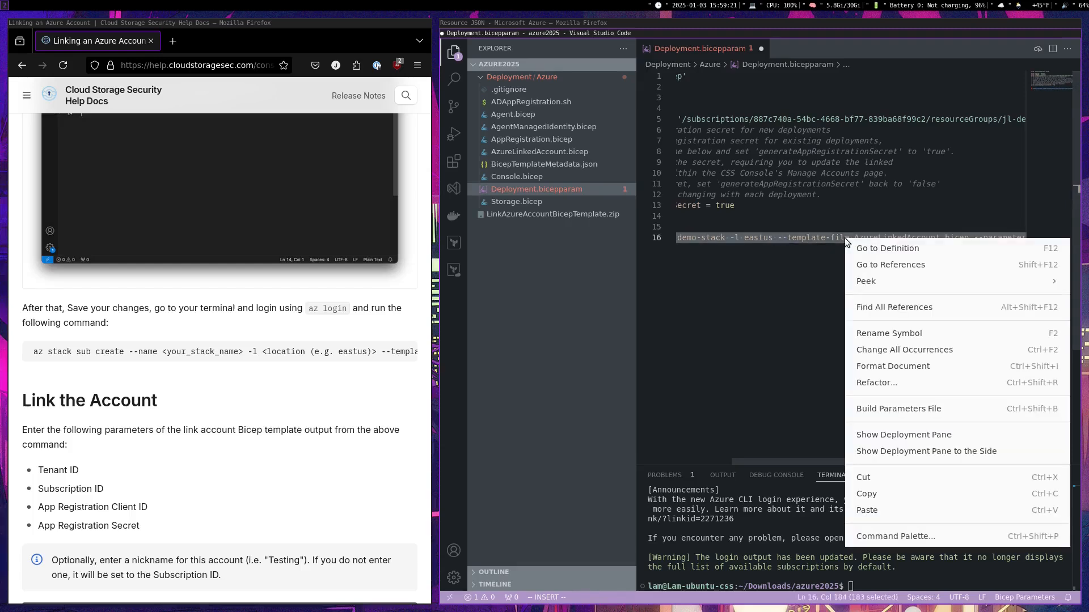
left_click(863, 478)
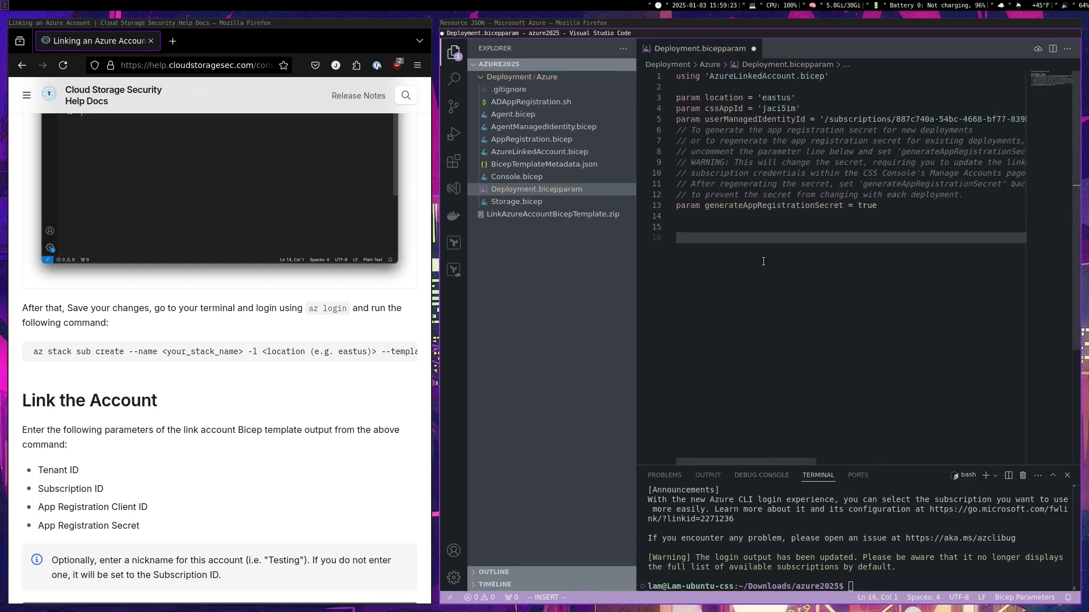
key("BackSpace")
key("BackSpace")
key("BackSpace")
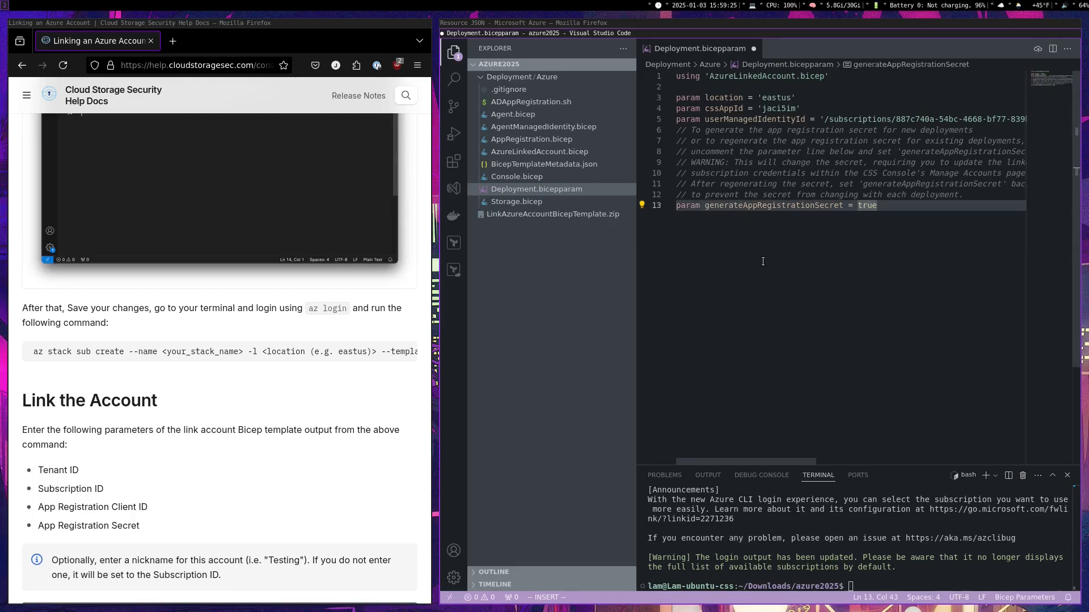
key("ctrl+s")
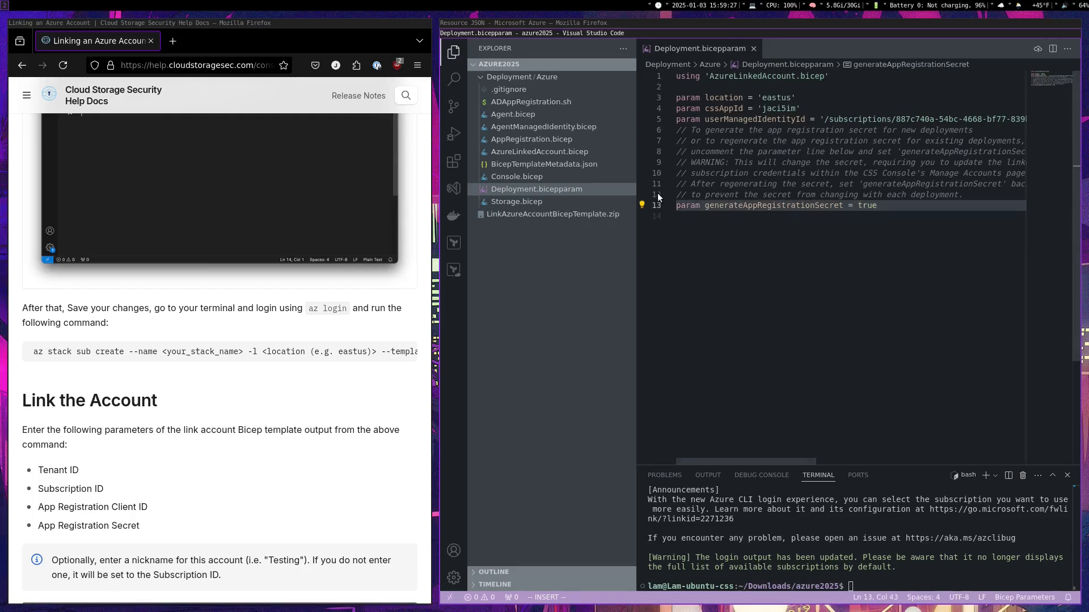
- Change the terminal's directory to Deployment/Azure, list its files, and clear the terminal output
left_click(857, 579)
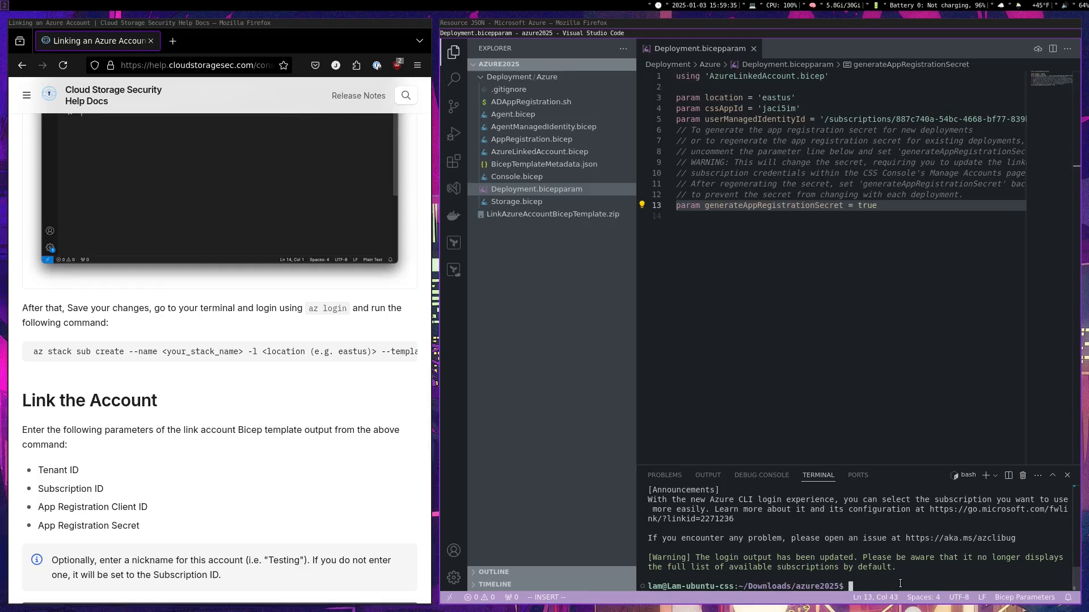
type("cd Deplo")
key("Tab")
type("Azure")
key("Return")
type("ls")
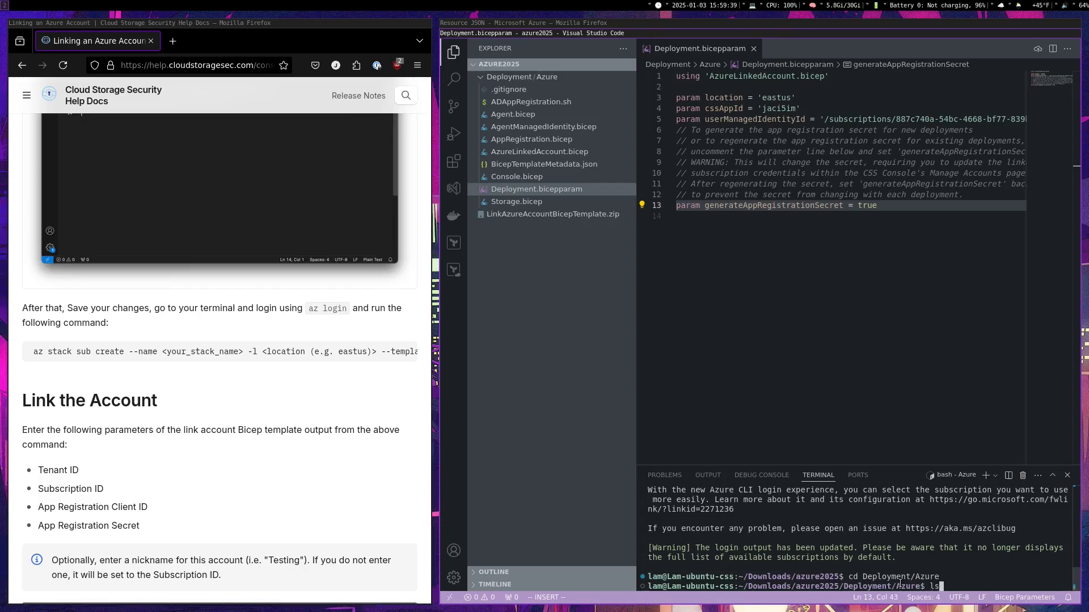
key("Return")
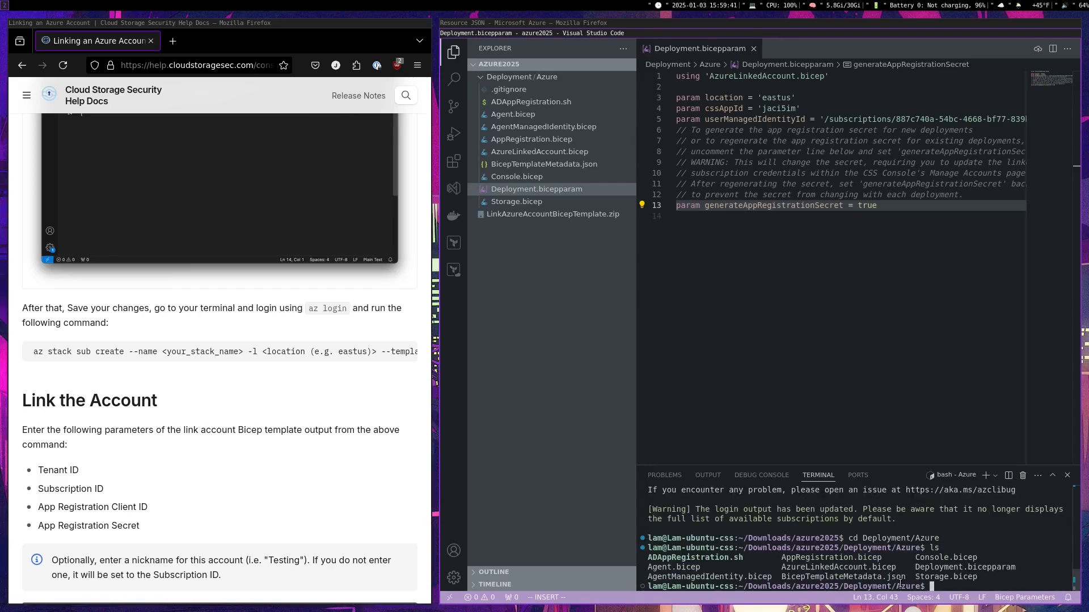
type("clear")
key("Return")
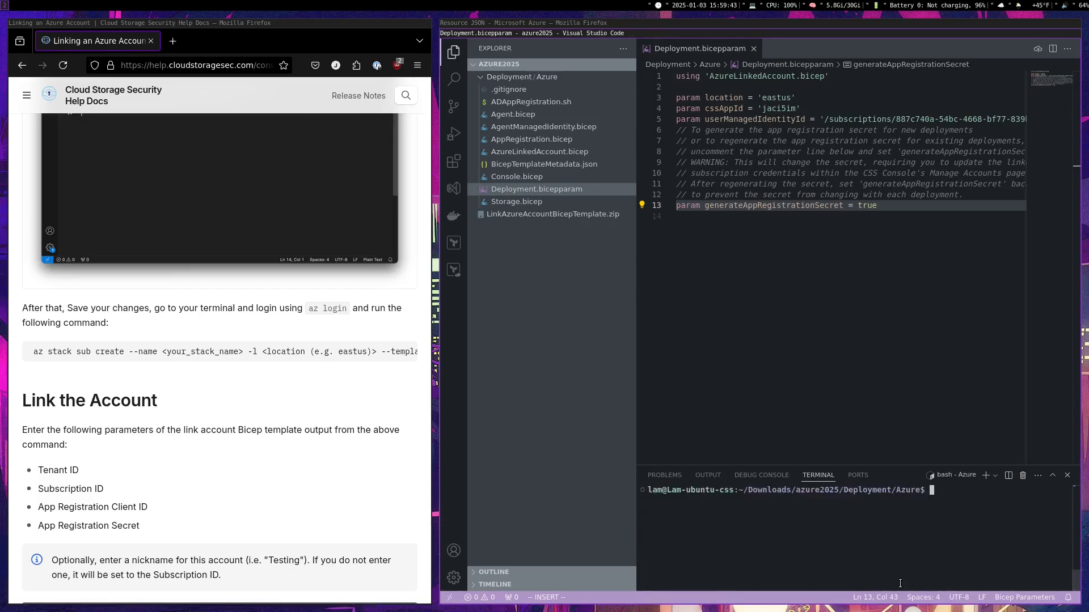
- Paste the prepared az stack sub create command for jl-demo-stack into the terminal and run it
key("ctrl+shift+v")
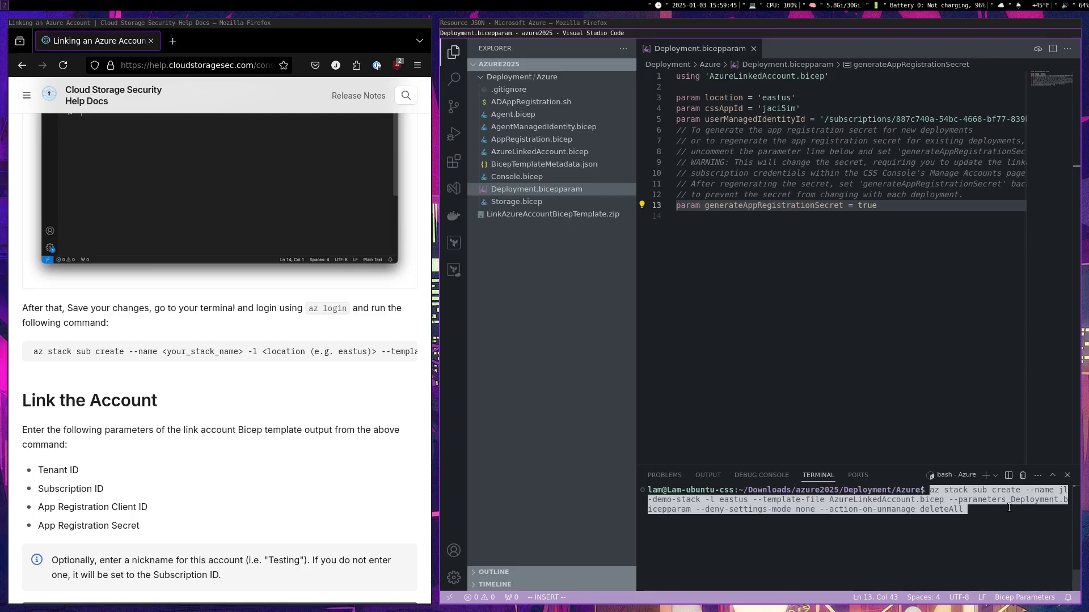
key("Return")
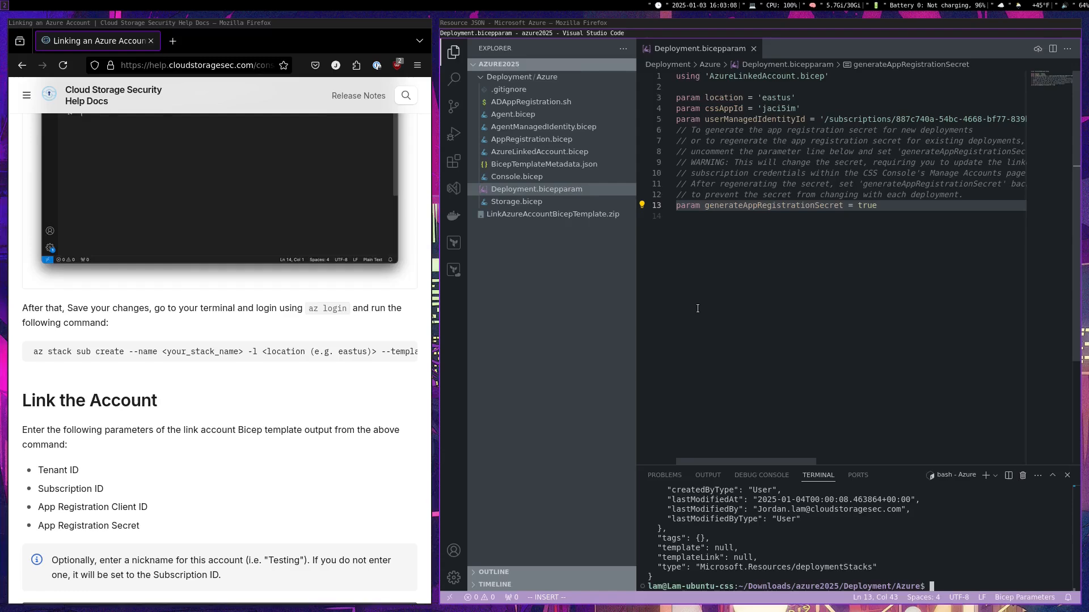
- Switch to the Azure portal in Firefox and open the QA subscription's deployment stacks
left_click(543, 22)
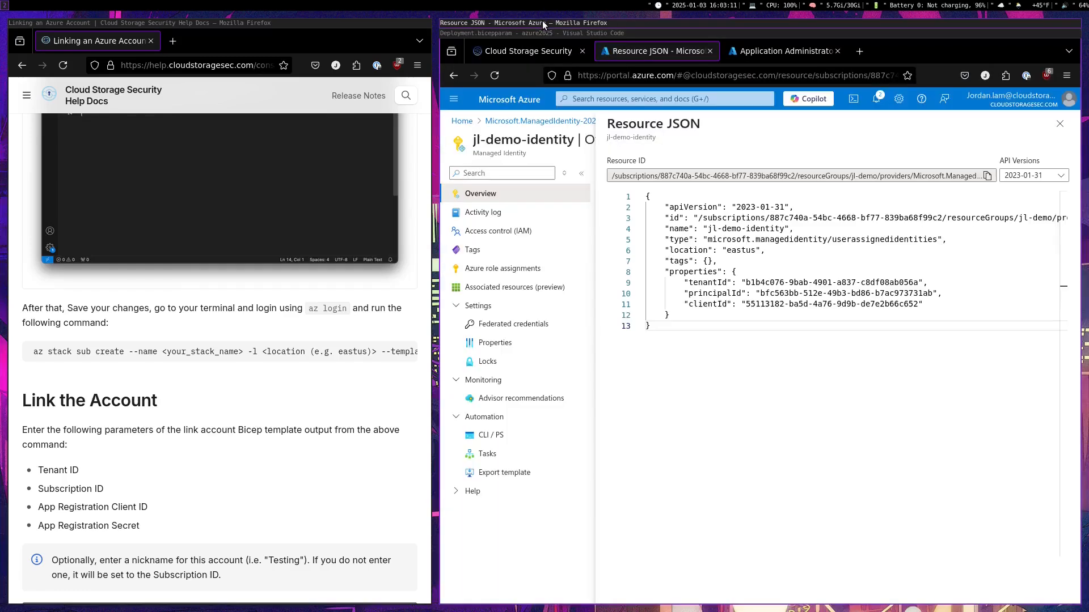
left_click(596, 101)
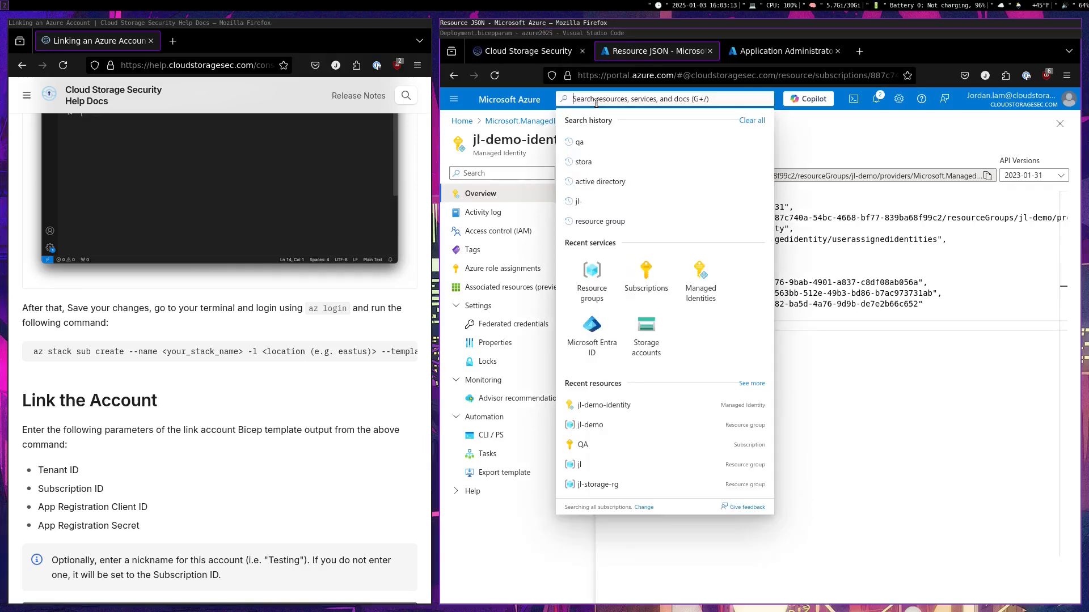
left_click(646, 275)
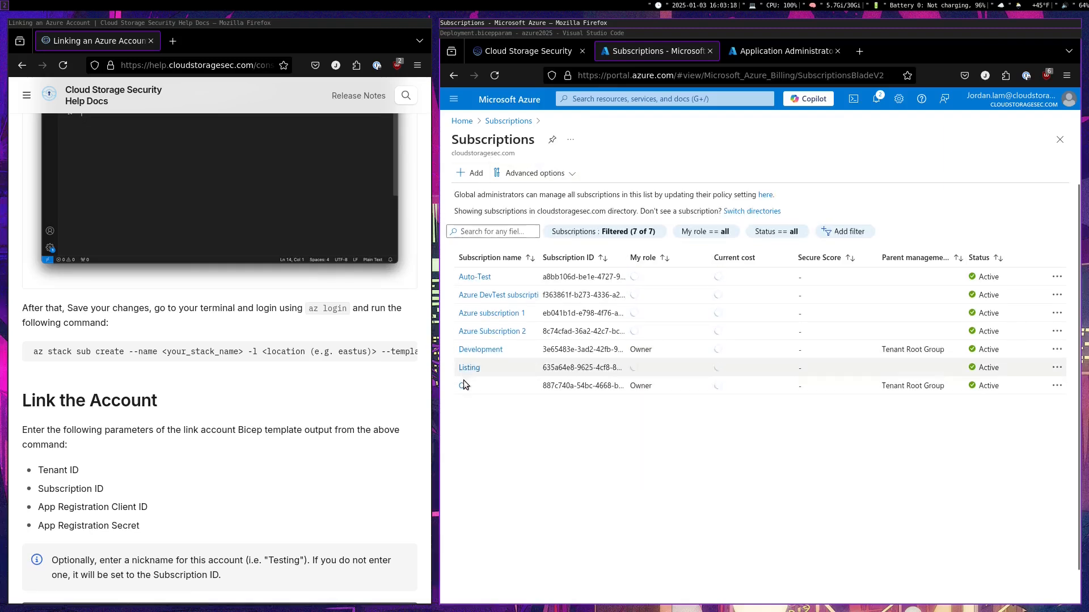
left_click(464, 386)
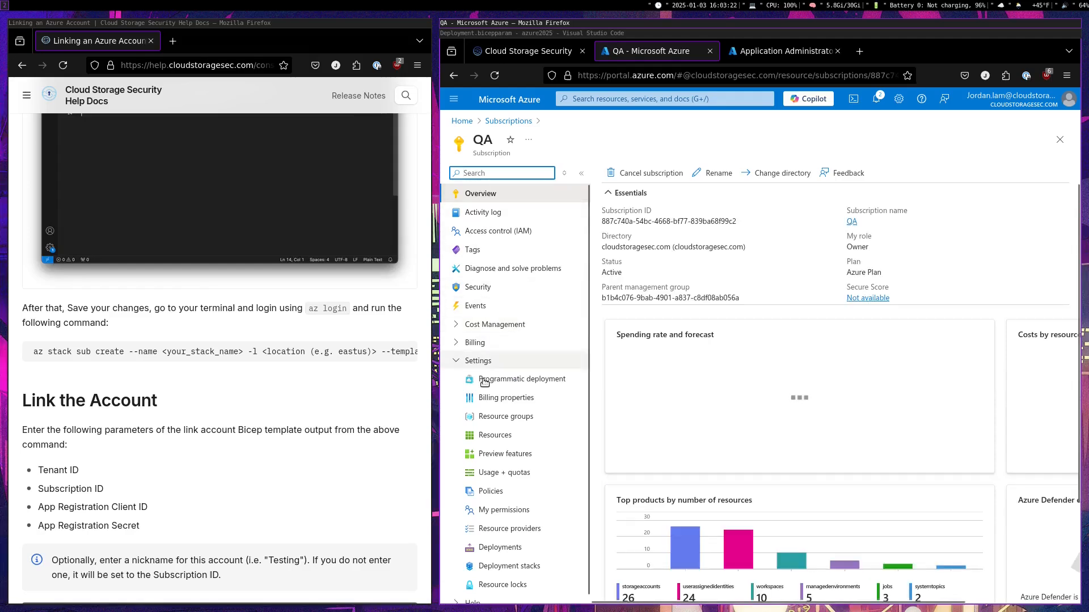
left_click(520, 562)
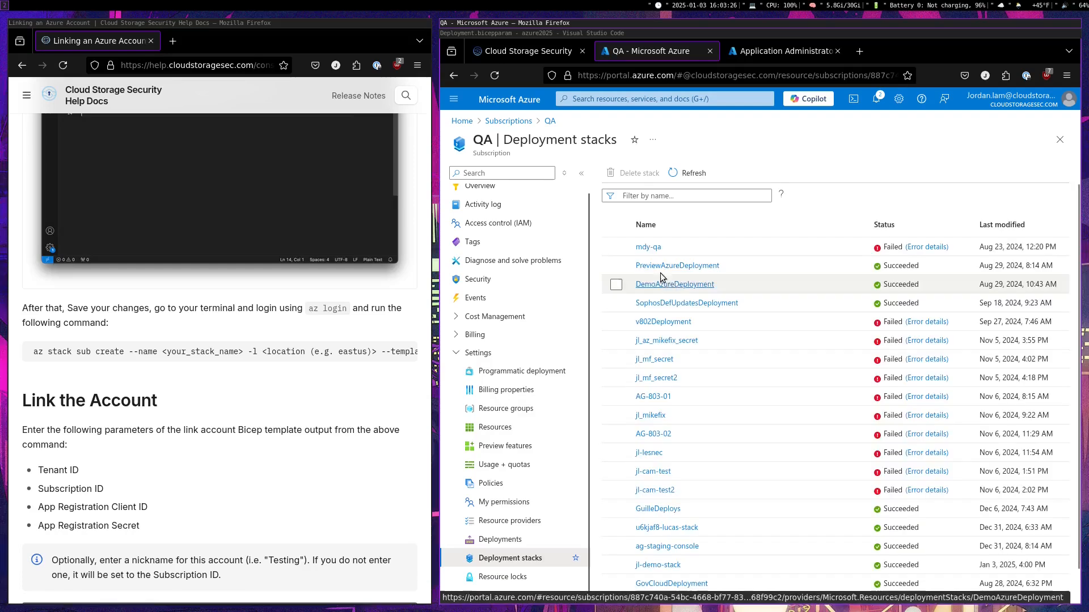
- Filter the deployment stacks by "jl" and open the outputs of jl-demo-stack
left_click(642, 193)
type("jl")
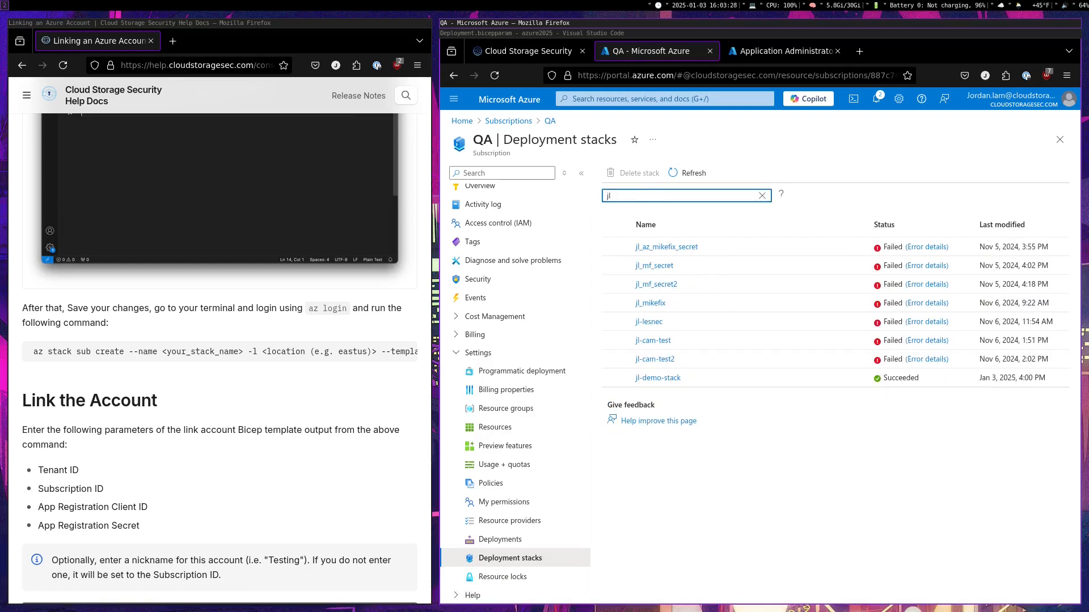
left_click(660, 379)
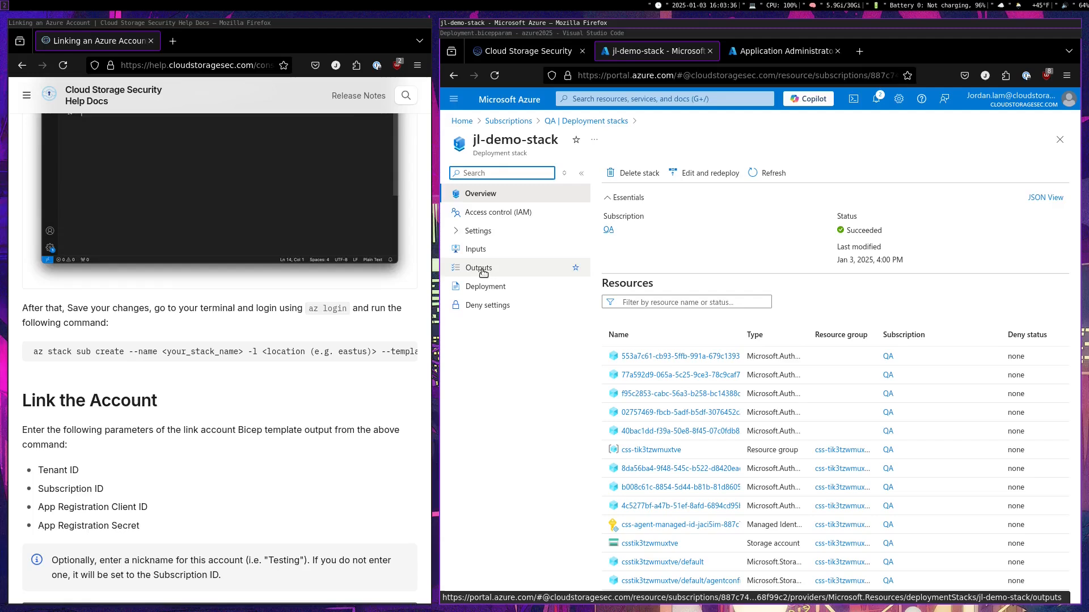
left_click(481, 271)
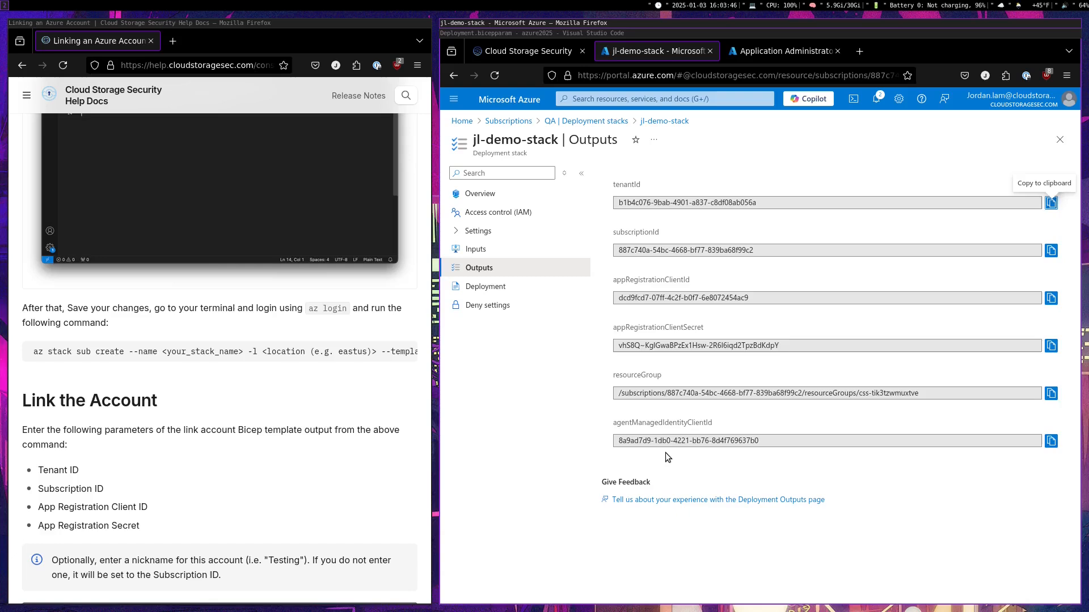
- Move the Cloud Storage Security page into the help docs' browser window and widen that window beside the stack outputs
left_click(512, 50)
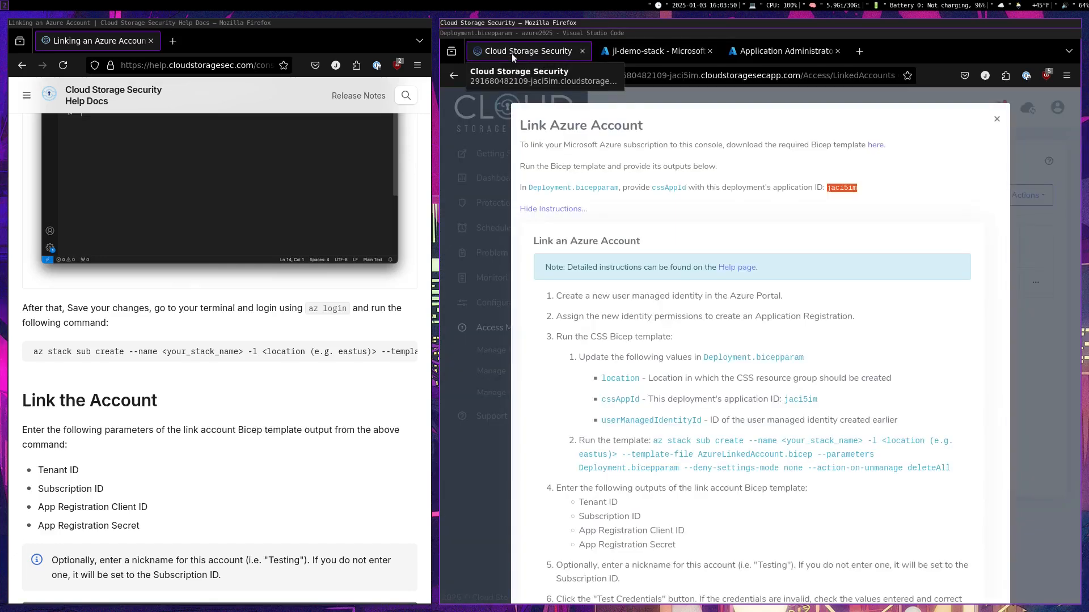
left_click_drag(536, 50, 244, 43)
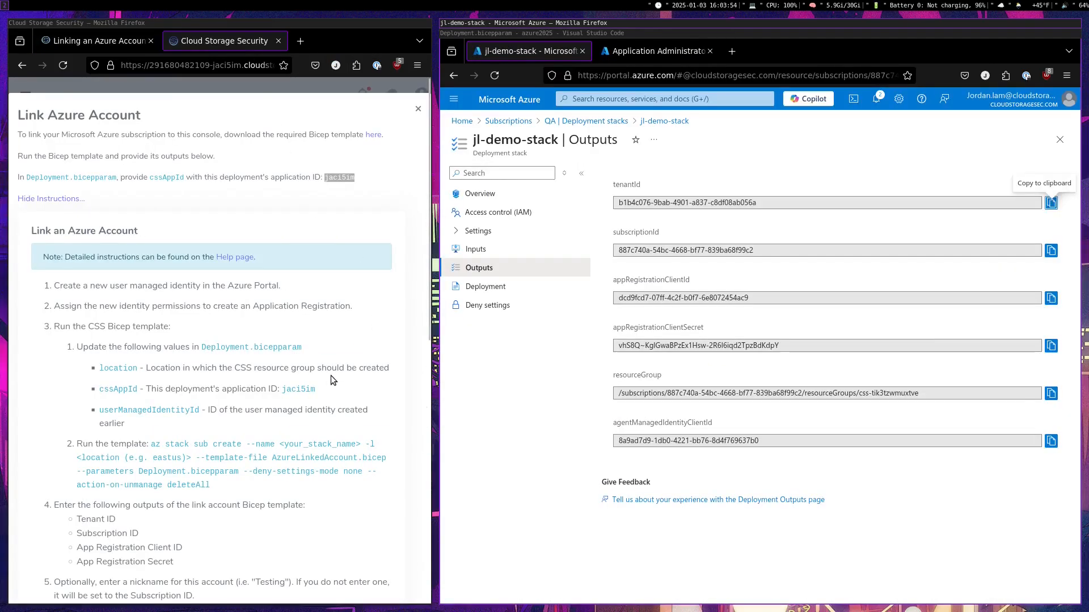
key("super+r")
key("Left")
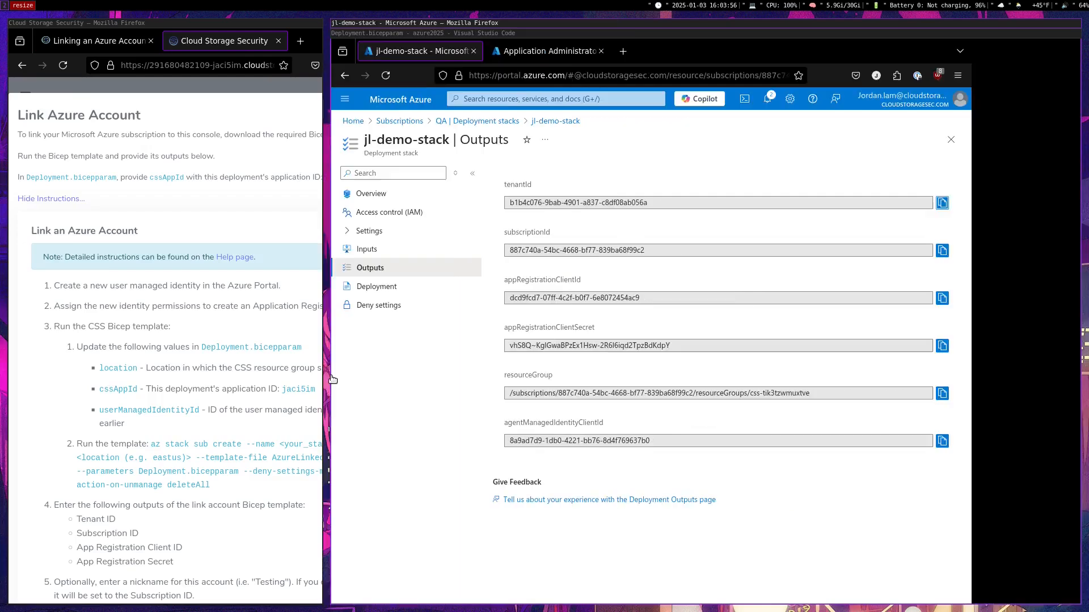
key("Right")
key("Right")
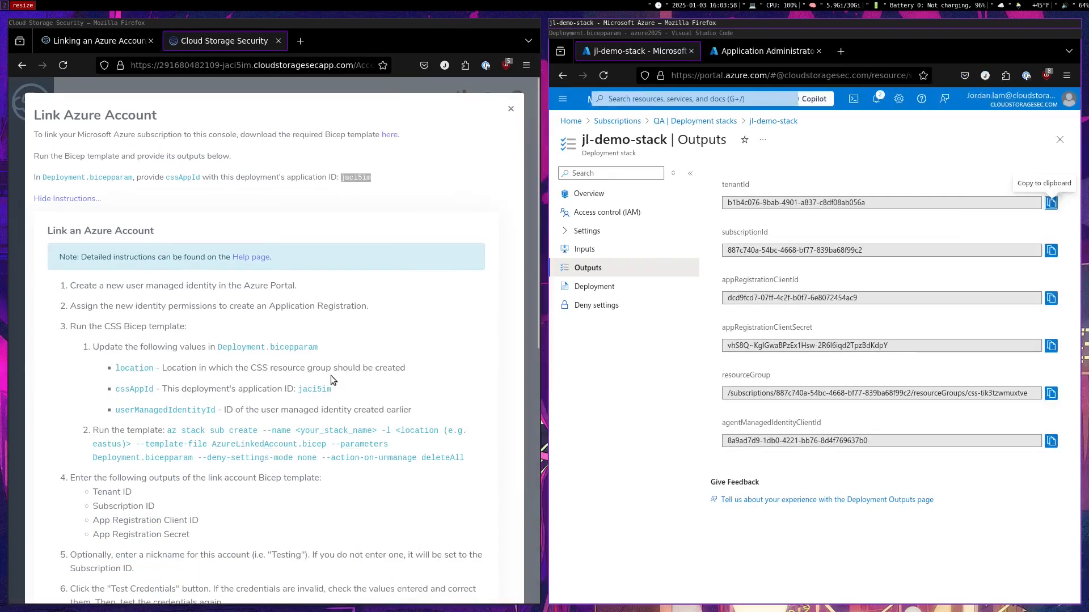
key("Escape")
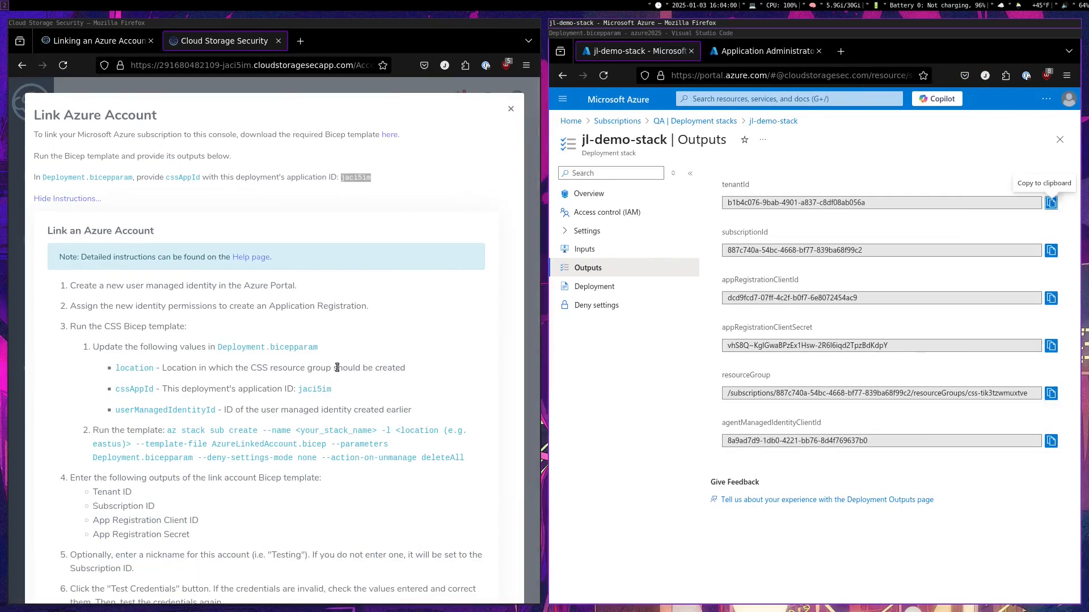
- Copy the tenantId output of jl-demo-stack into the Tenant ID field of the Link Azure Account form
scroll(340, 385, "down", 5)
scroll(363, 397, "down", 3)
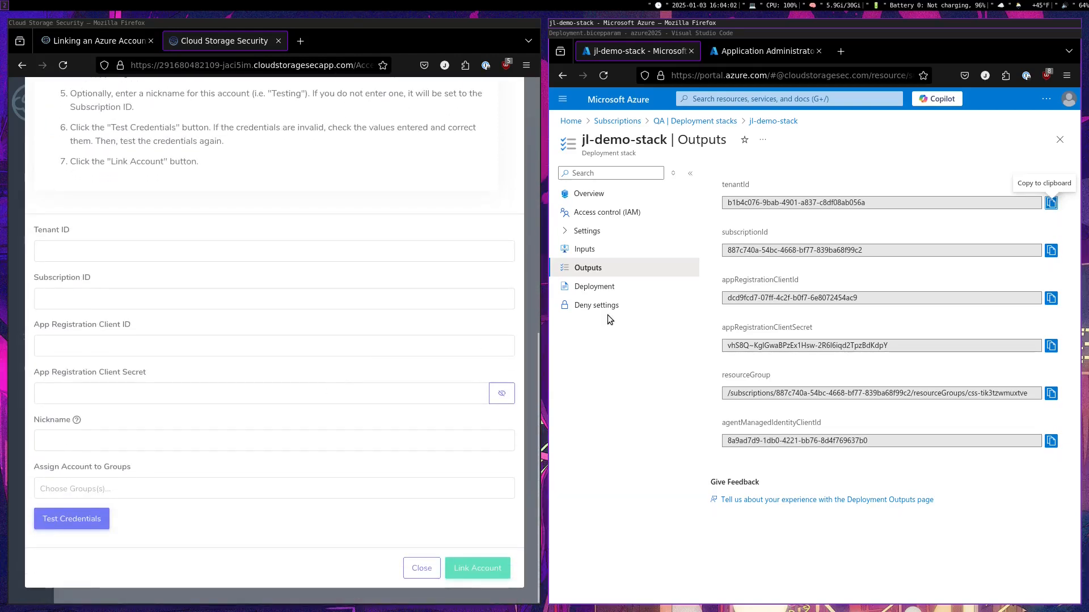
left_click(1049, 204)
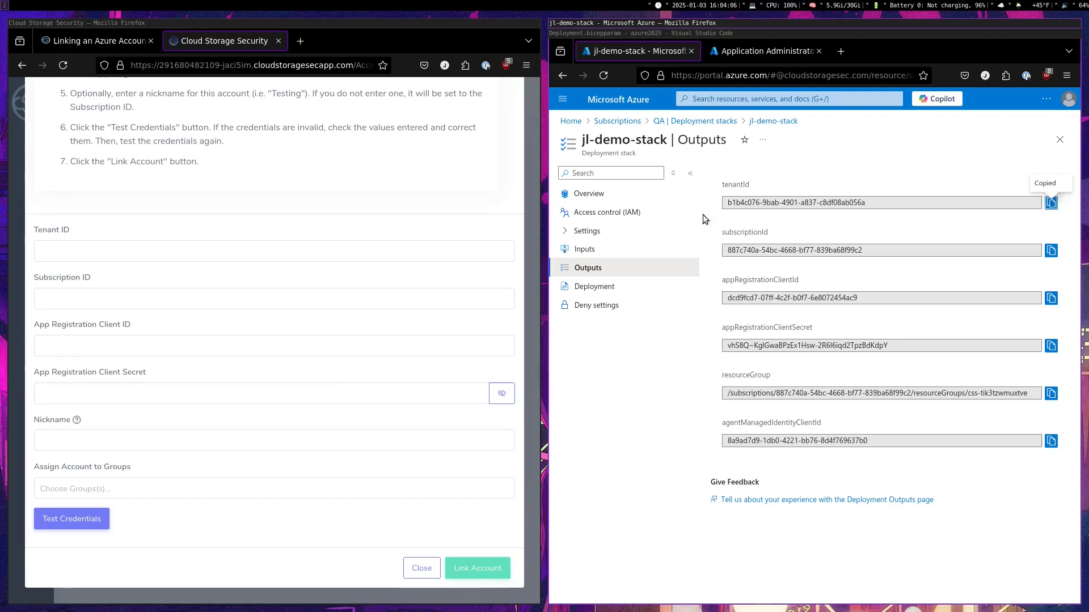
scroll(311, 213, "up", 2)
scroll(311, 213, "up", 6)
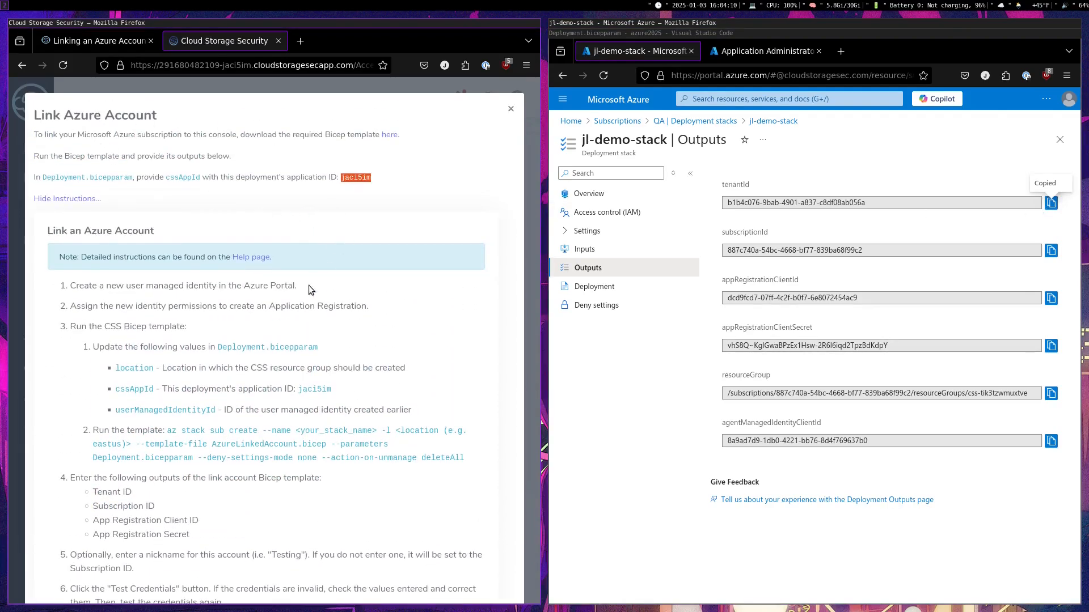
scroll(308, 284, "down", 7)
left_click(234, 300)
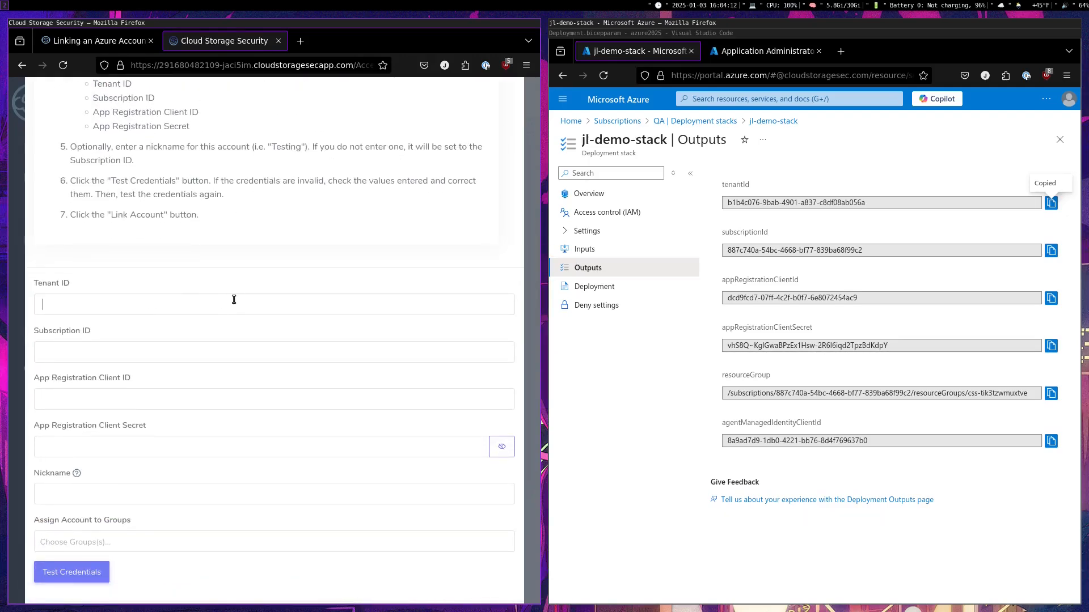
key("ctrl+v")
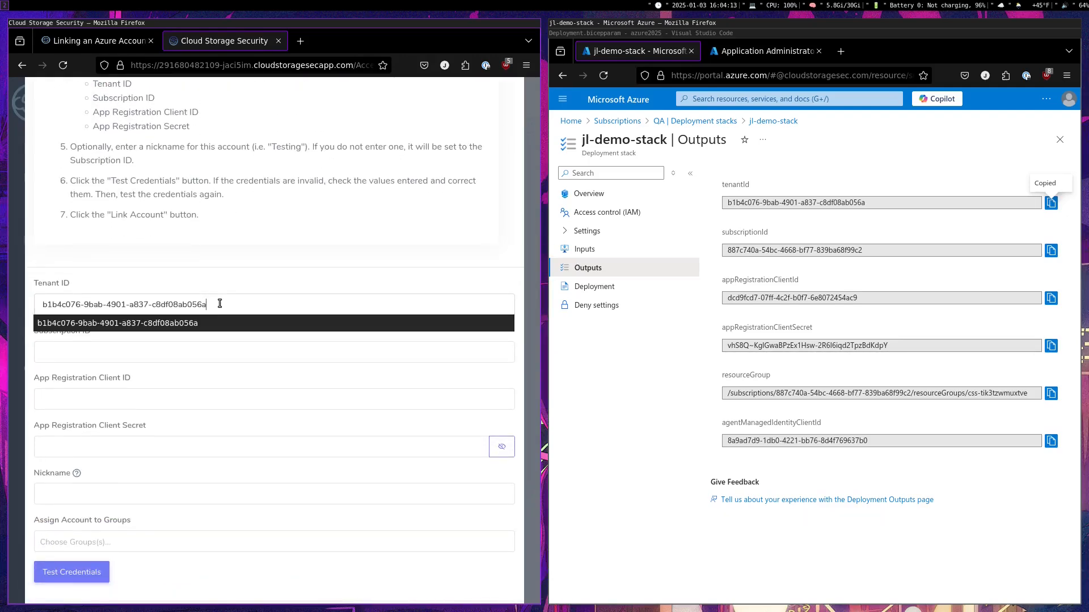
- Copy the subscriptionId and appRegistrationClientId outputs into the form's Subscription ID and App Registration Client ID fields
left_click(208, 348)
left_click(1051, 250)
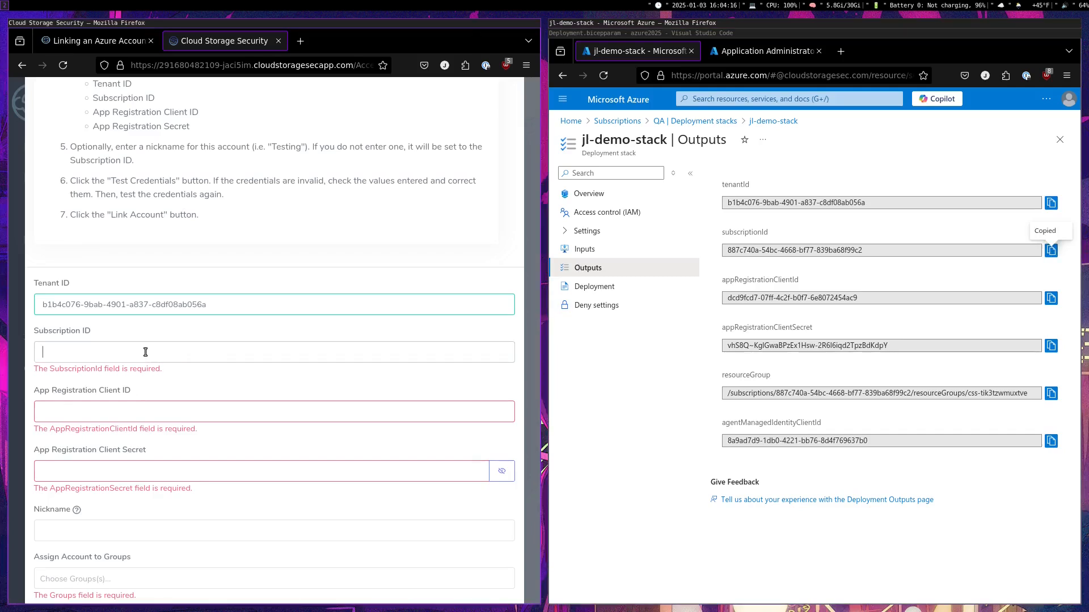
key("ctrl+v")
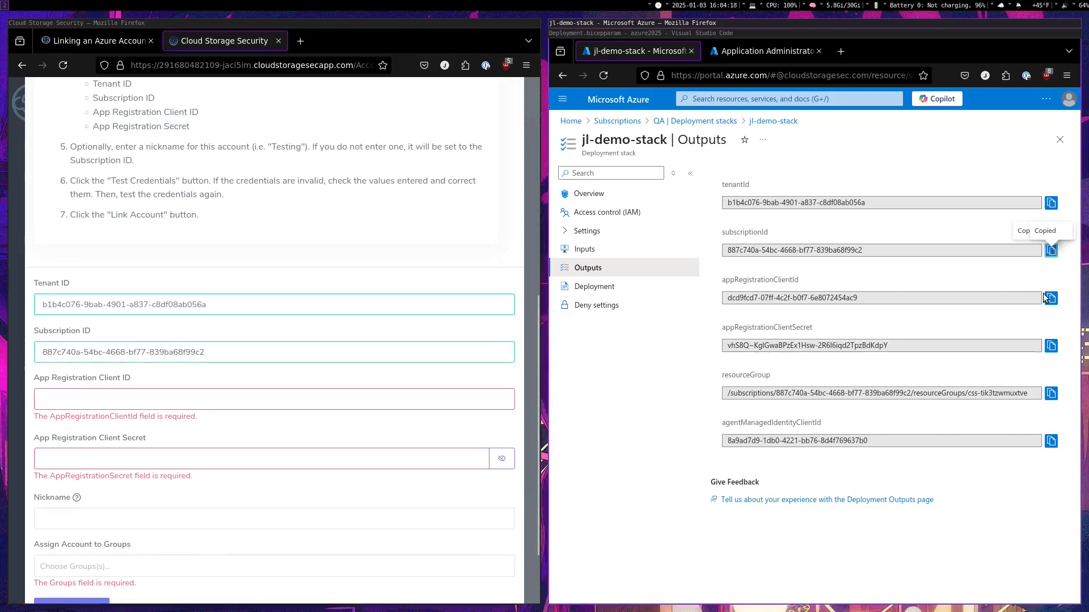
left_click(1050, 298)
left_click(145, 400)
key("ctrl+v")
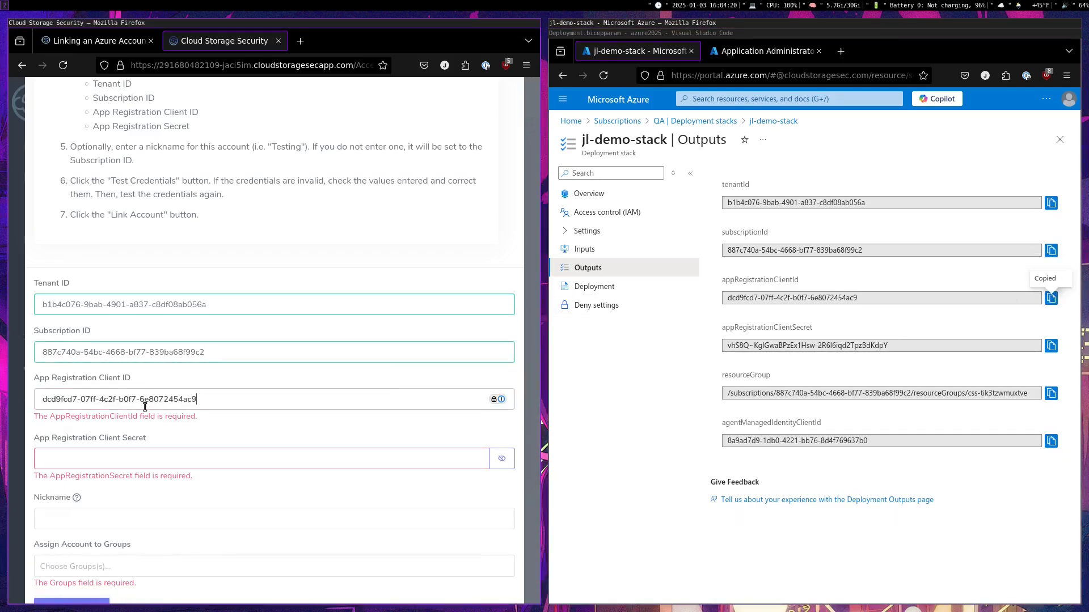
- Copy the appRegistrationClientSecret output into the form's App Registration Client Secret field
left_click(1050, 346)
left_click(139, 446)
key("ctrl+v")
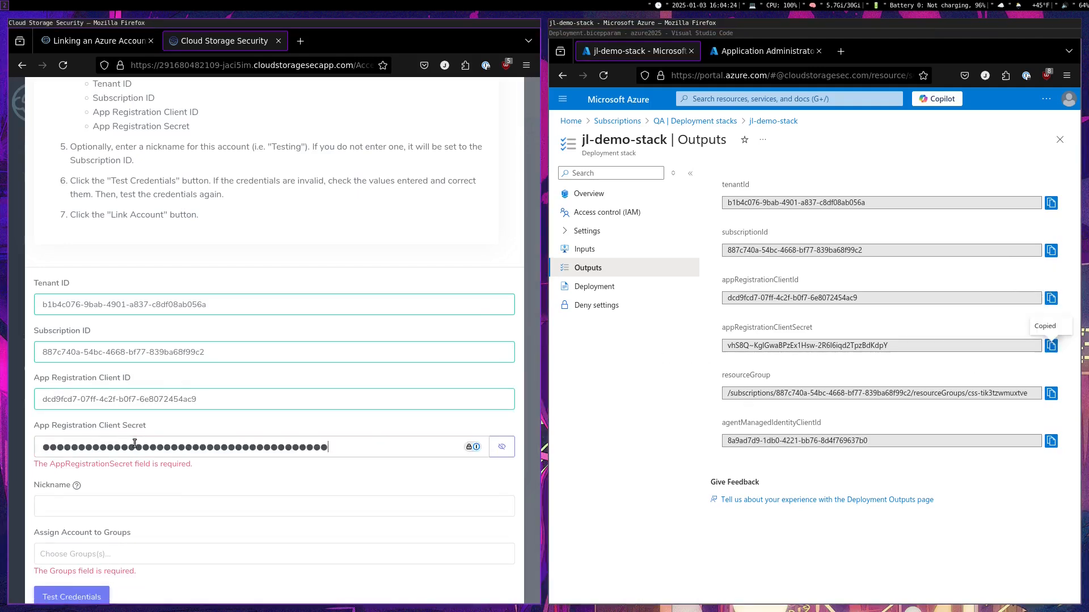
- Set the account nickname to jl-demo-account and assign the account to the Primary group
left_click(113, 498)
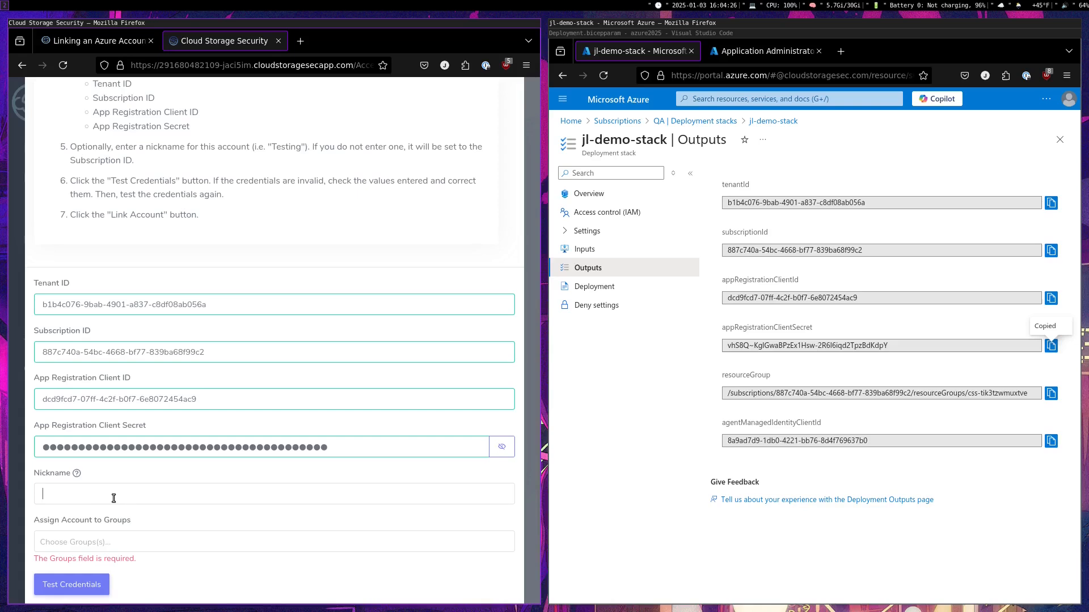
type("jl-demo-account")
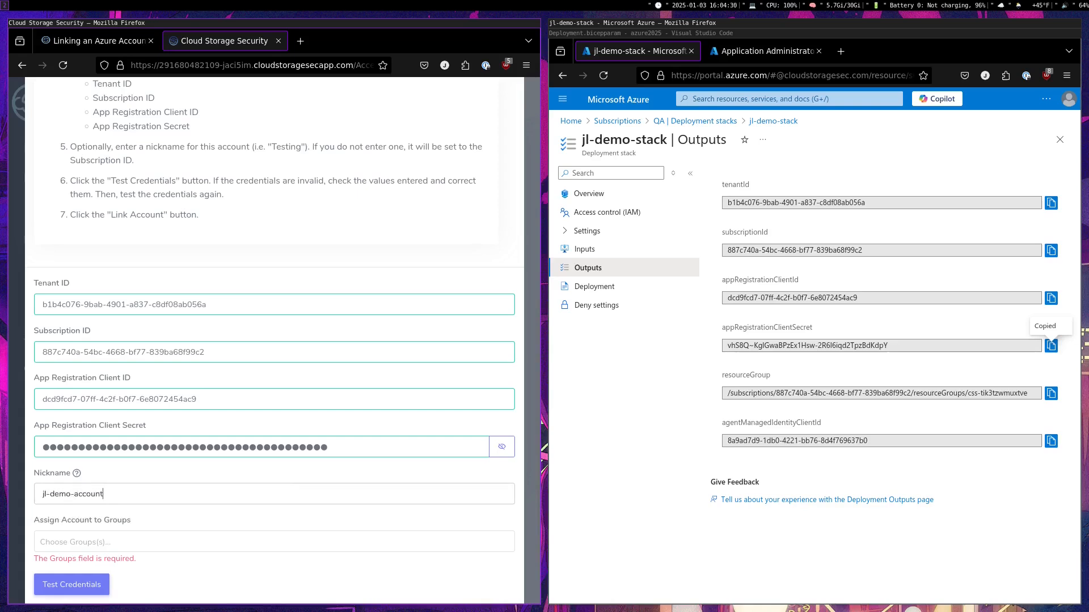
scroll(117, 490, "down", 2)
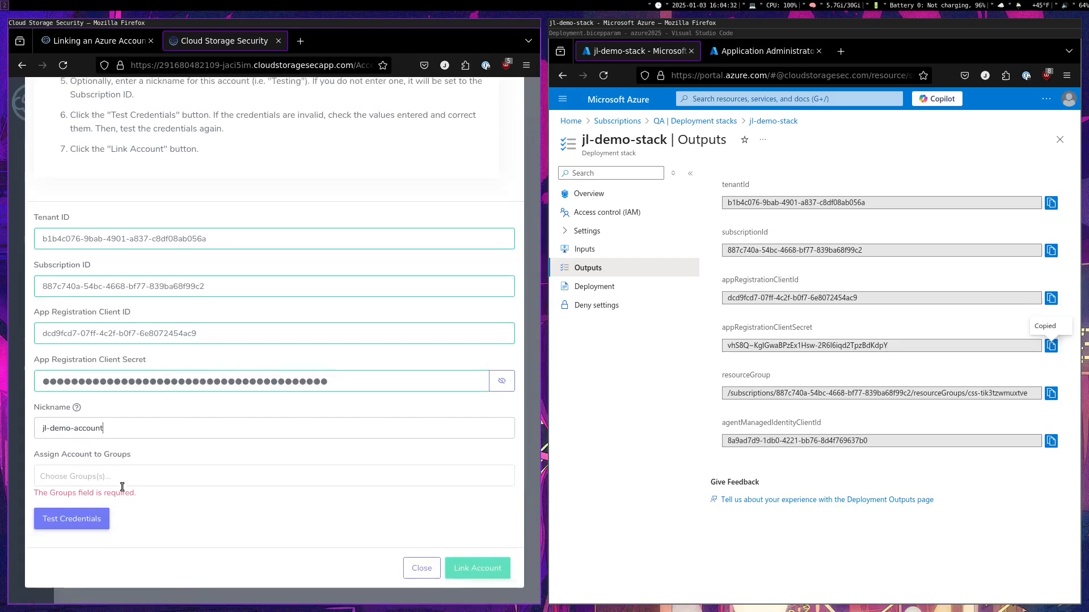
left_click(79, 480)
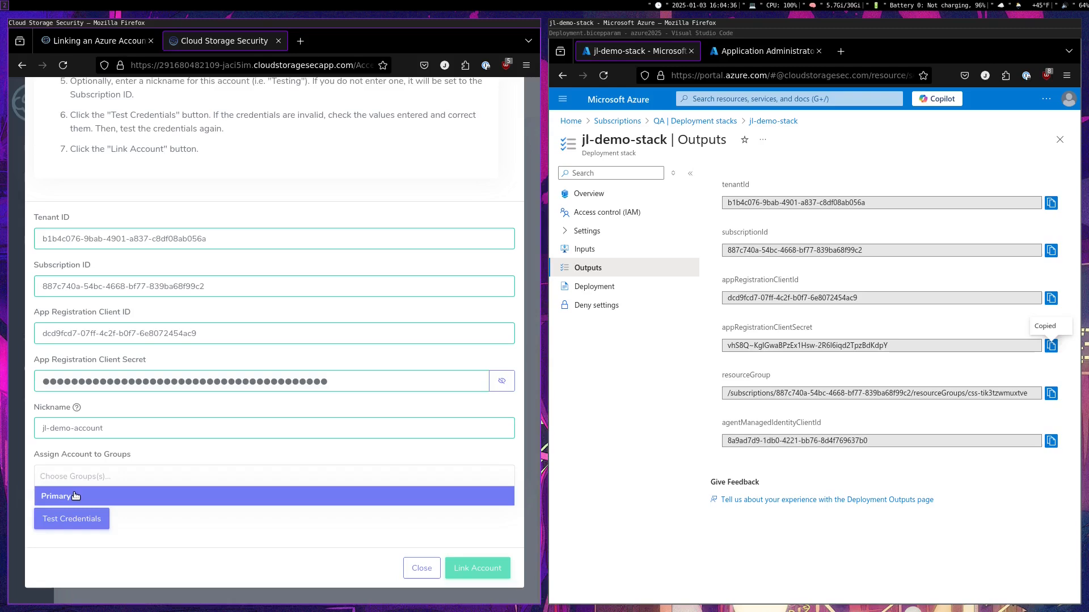
left_click(75, 496)
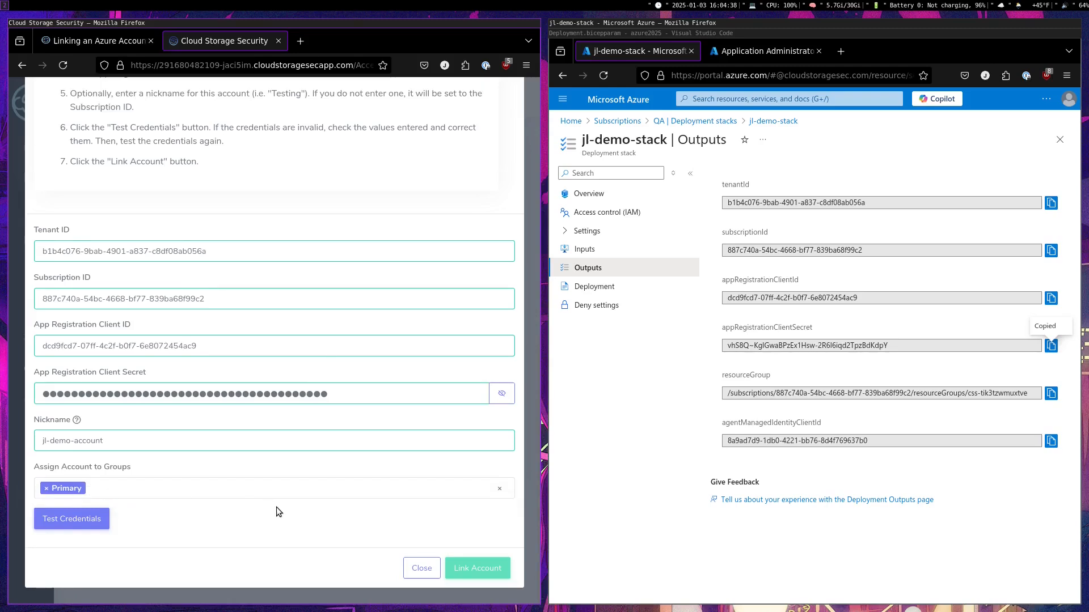
- Make the browser window with the Link Azure Account form full screen and test the entered credentials
key("super+f")
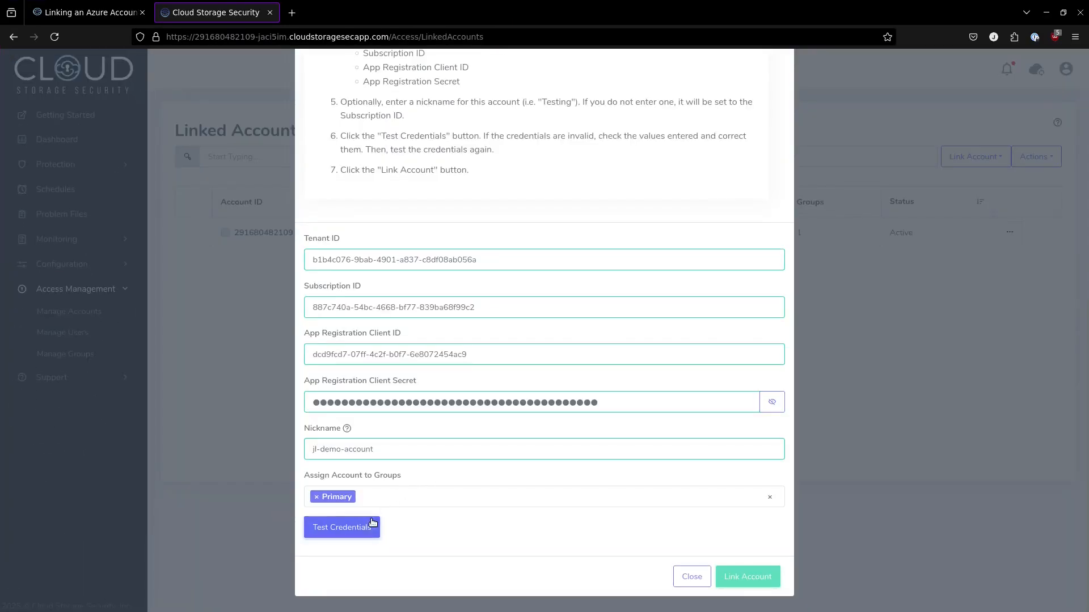
scroll(365, 505, "up", 2)
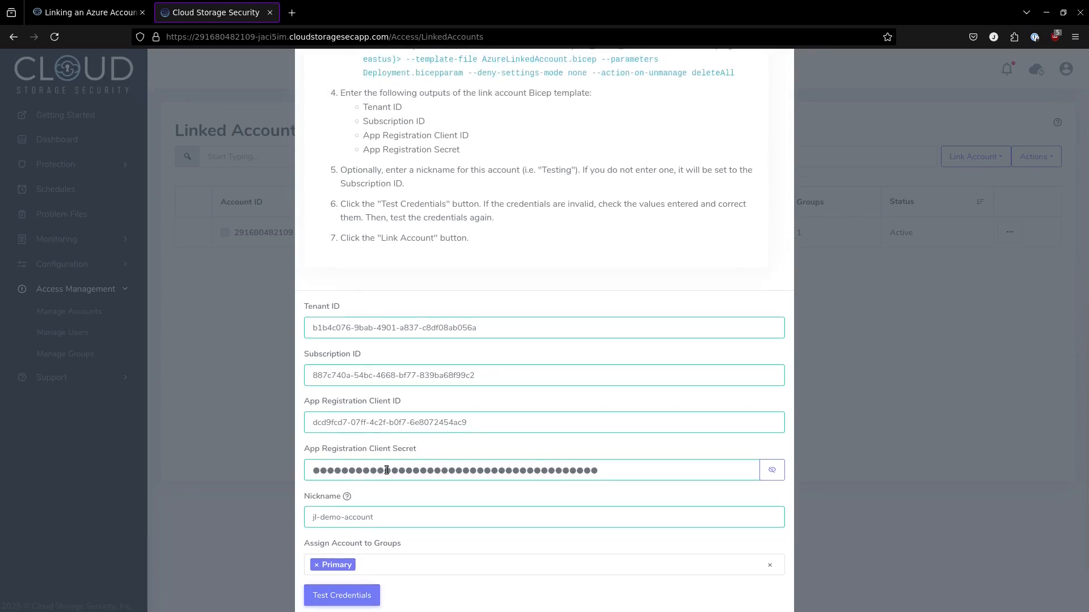
scroll(386, 470, "down", 2)
left_click(335, 528)
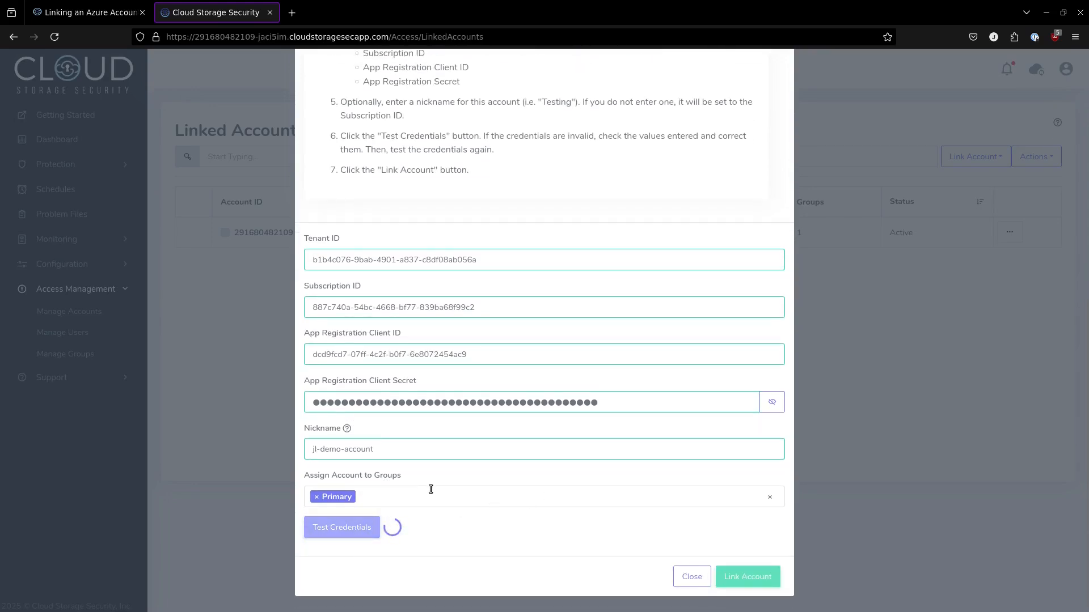
left_click_drag(442, 547, 312, 548)
left_click(459, 531)
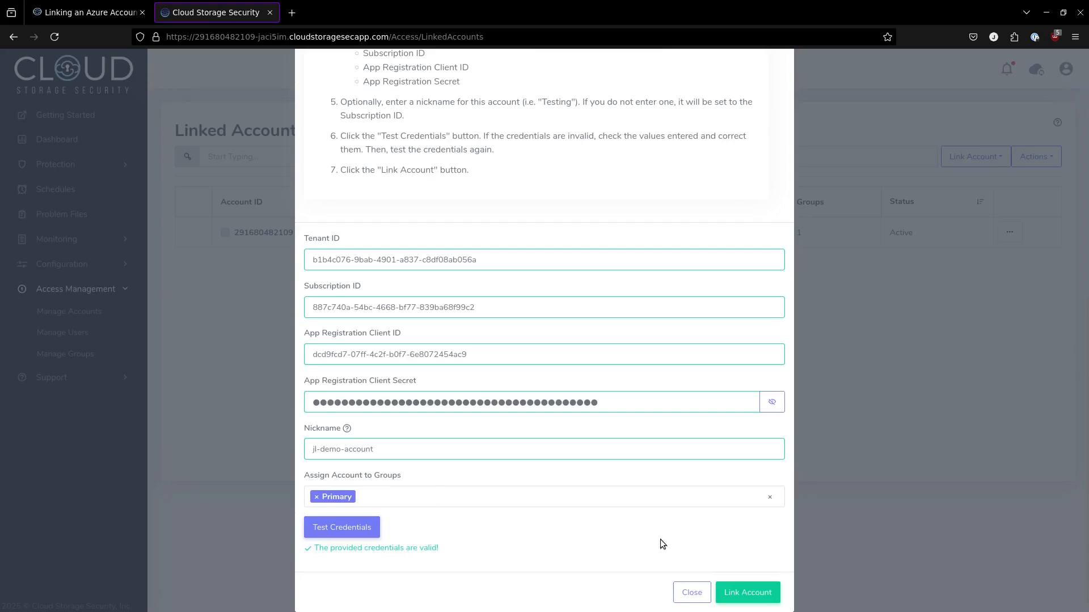
- Link the tested jl-demo-account Azure account to the console
left_click(752, 589)
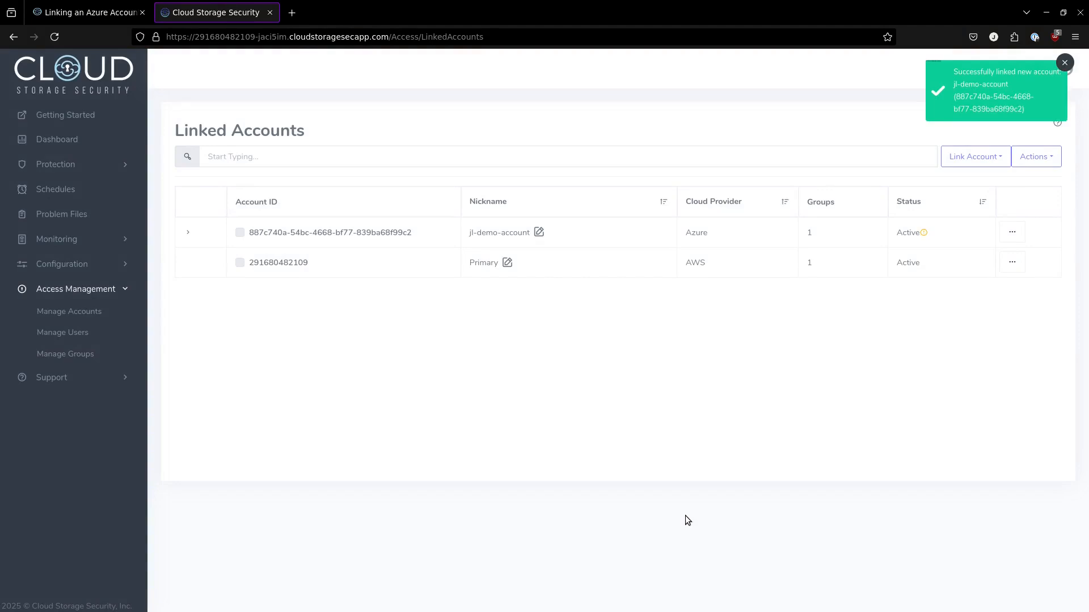
mouse_move(925, 233)
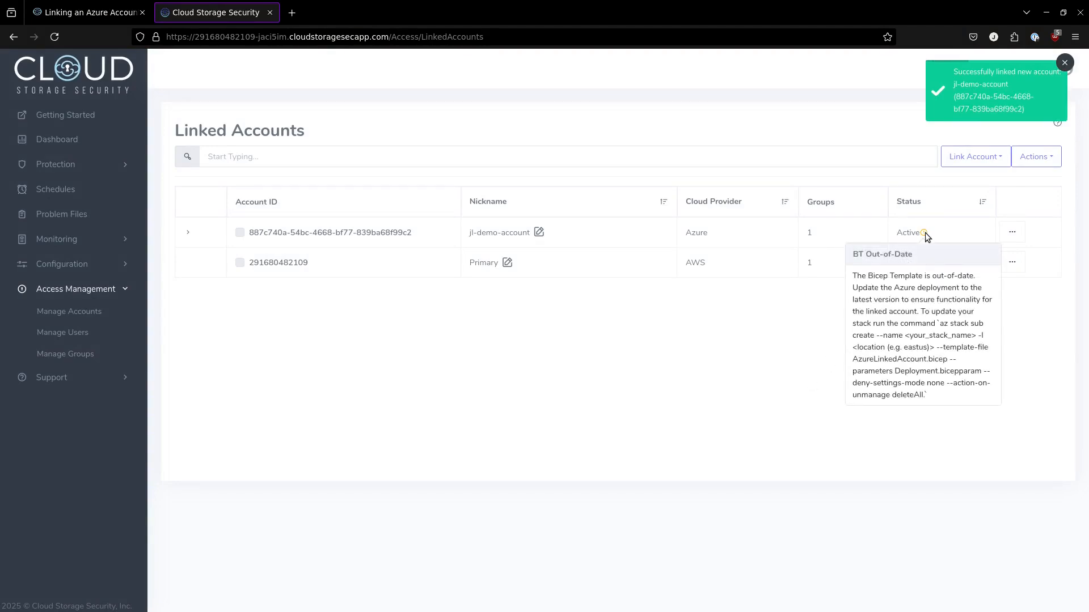